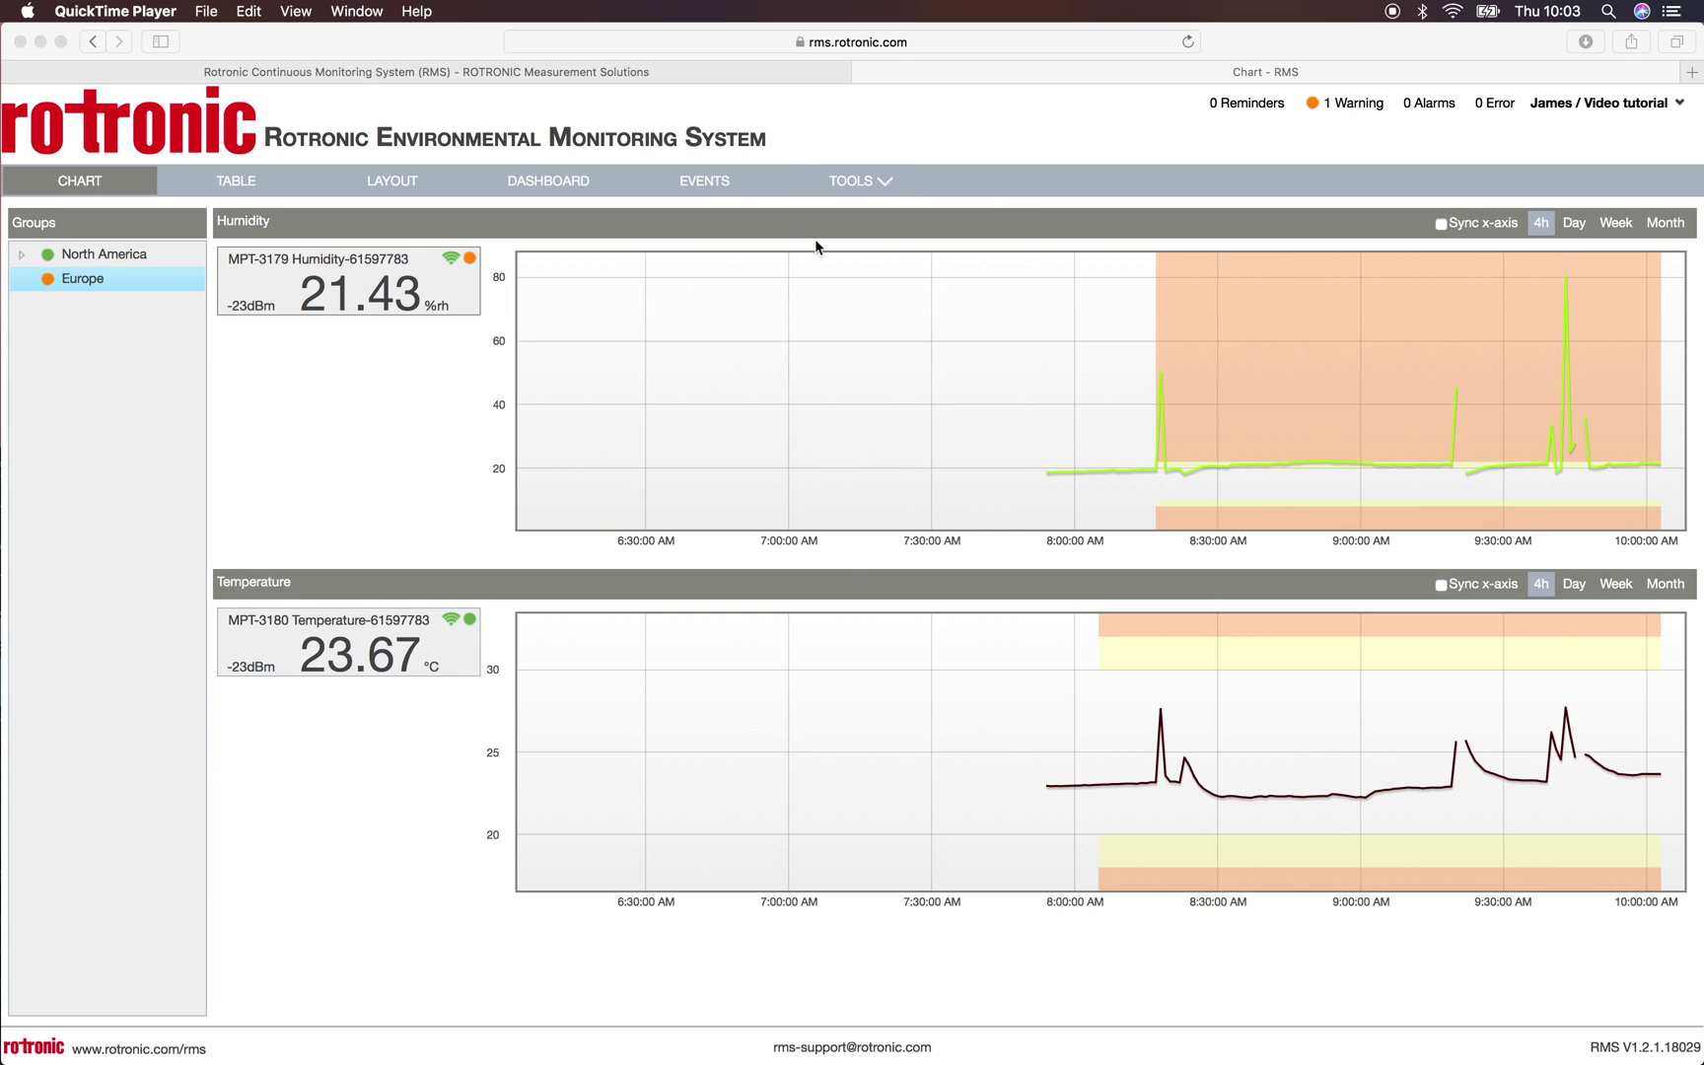
- Open the Alarm scheme page under Tools > Setup
{"action": "left_click", "coordinate": [887, 183]}
{"action": "left_click", "coordinate": [885, 182]}
{"action": "left_click", "coordinate": [870, 405]}
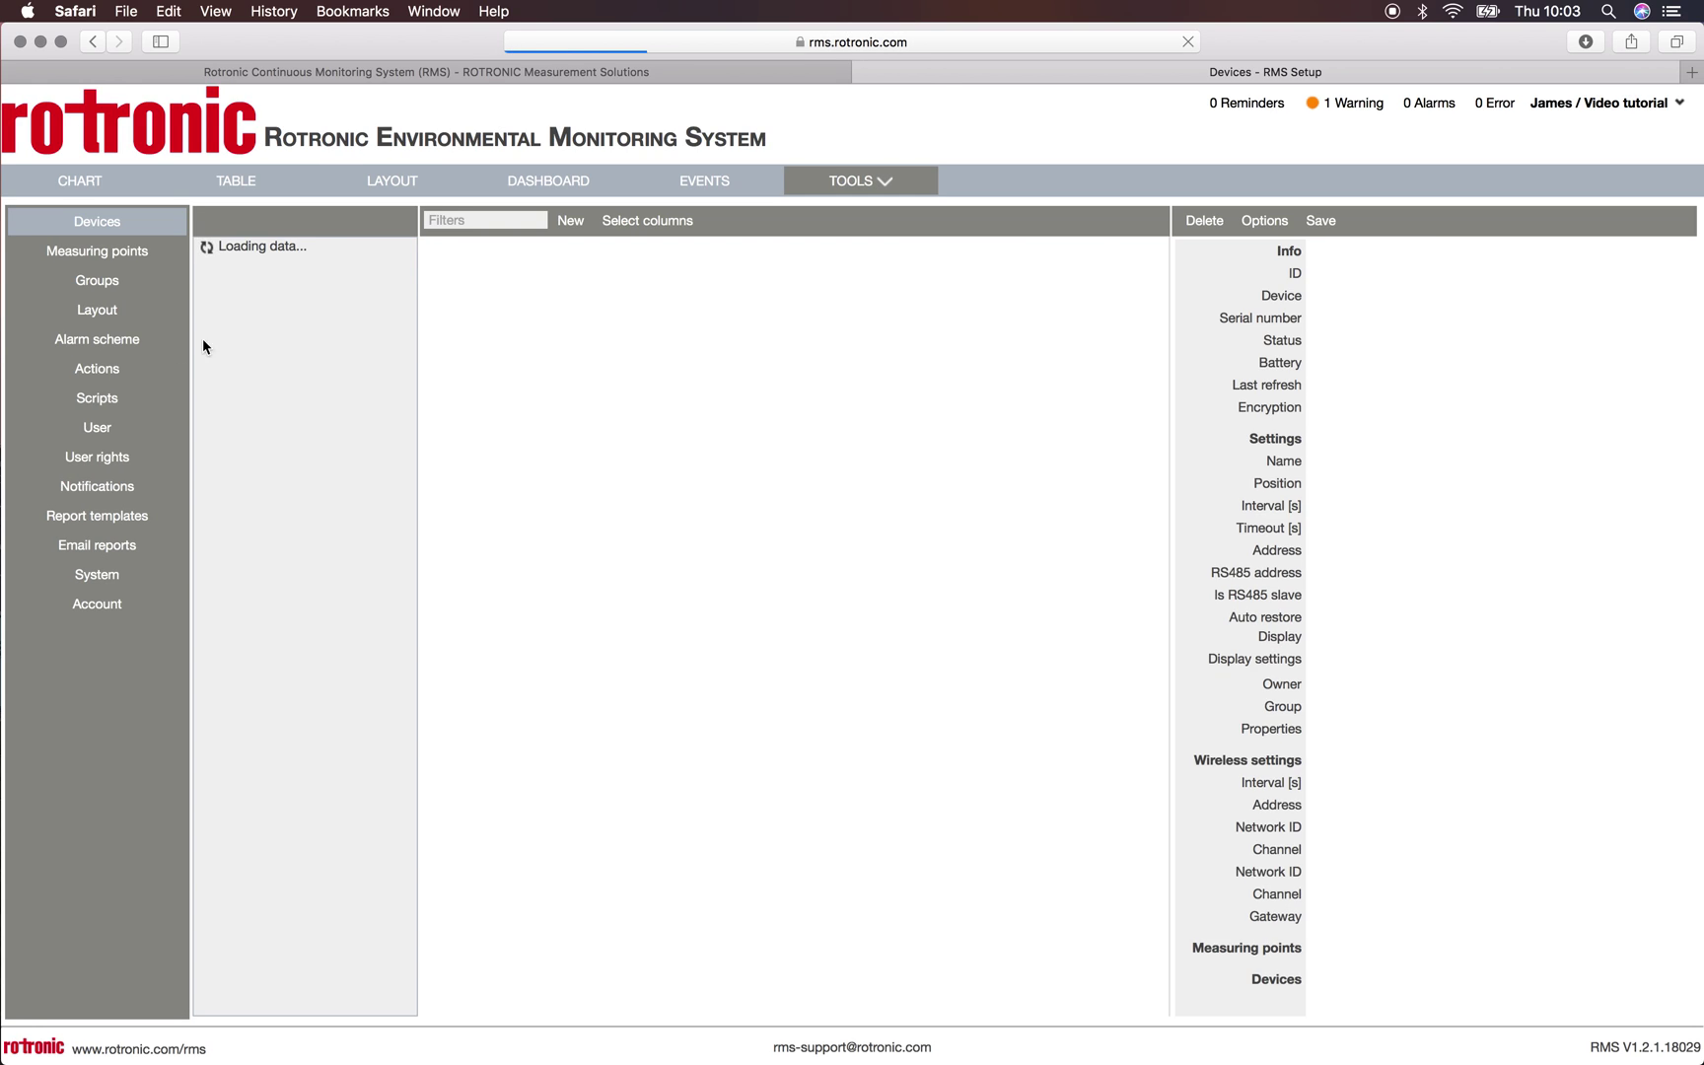
{"action": "left_click", "coordinate": [91, 340]}
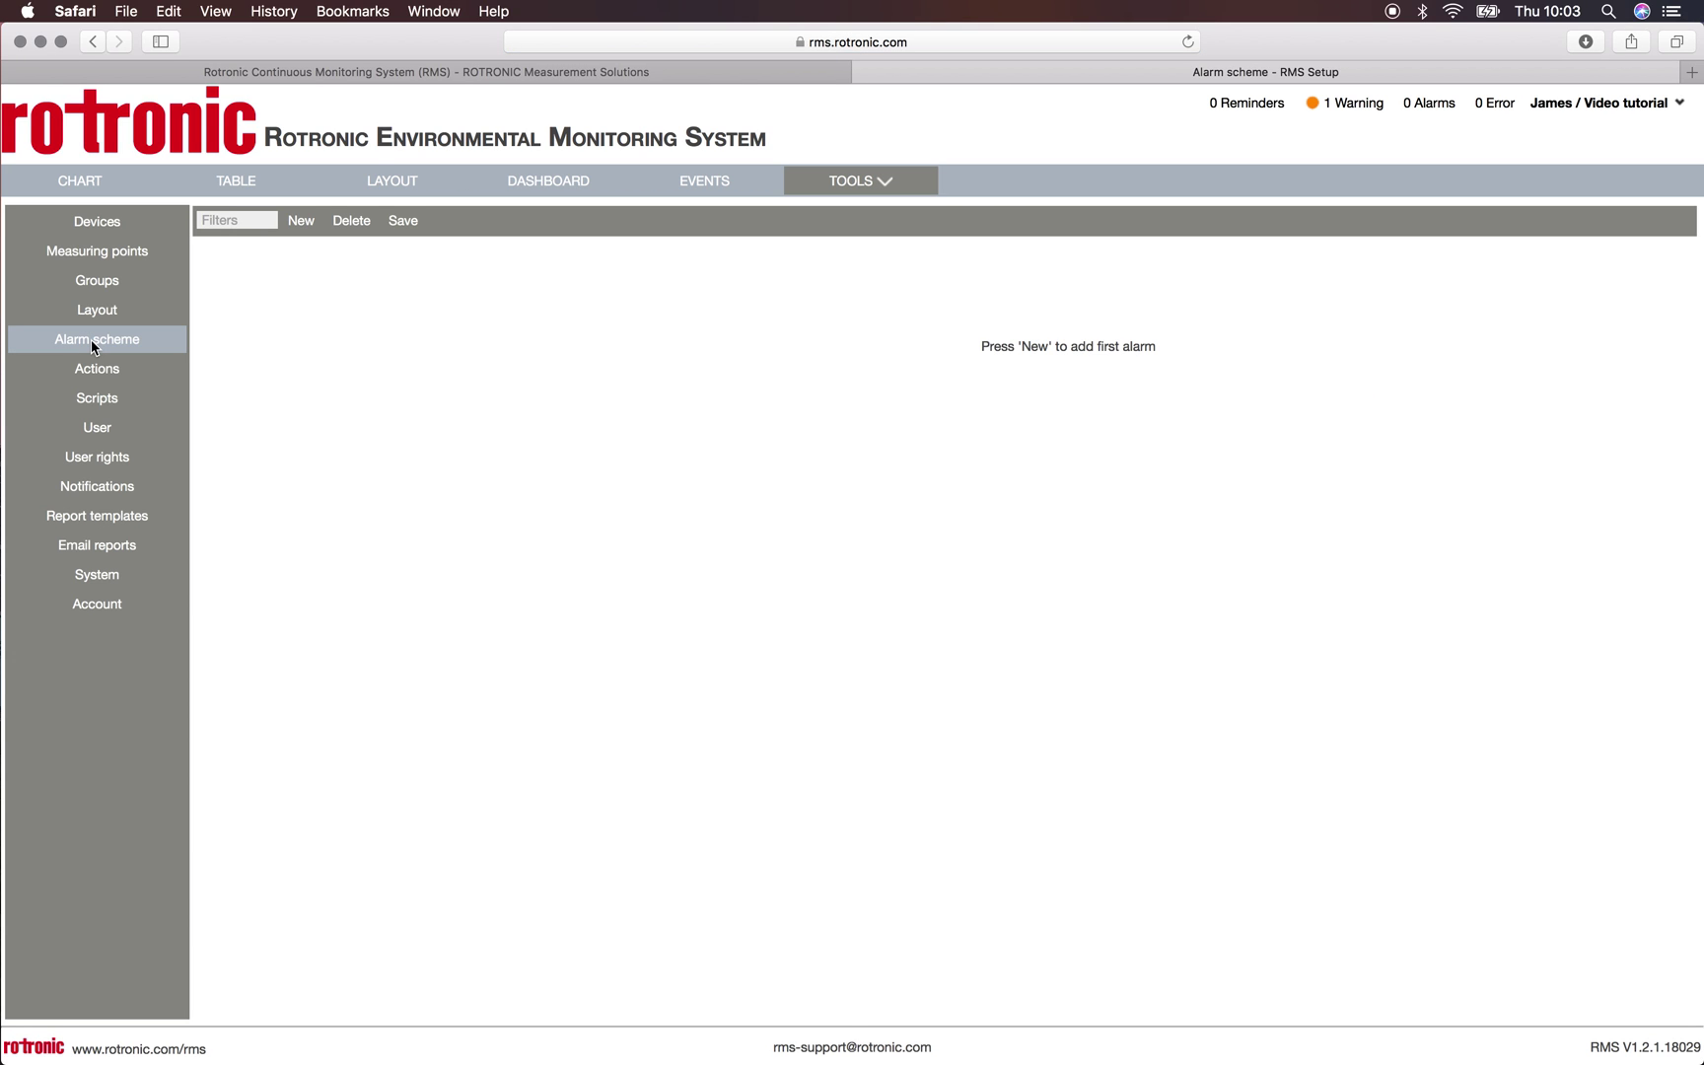
- Start a new alarm scheme from the Alarm scheme toolbar
{"action": "left_click", "coordinate": [306, 226]}
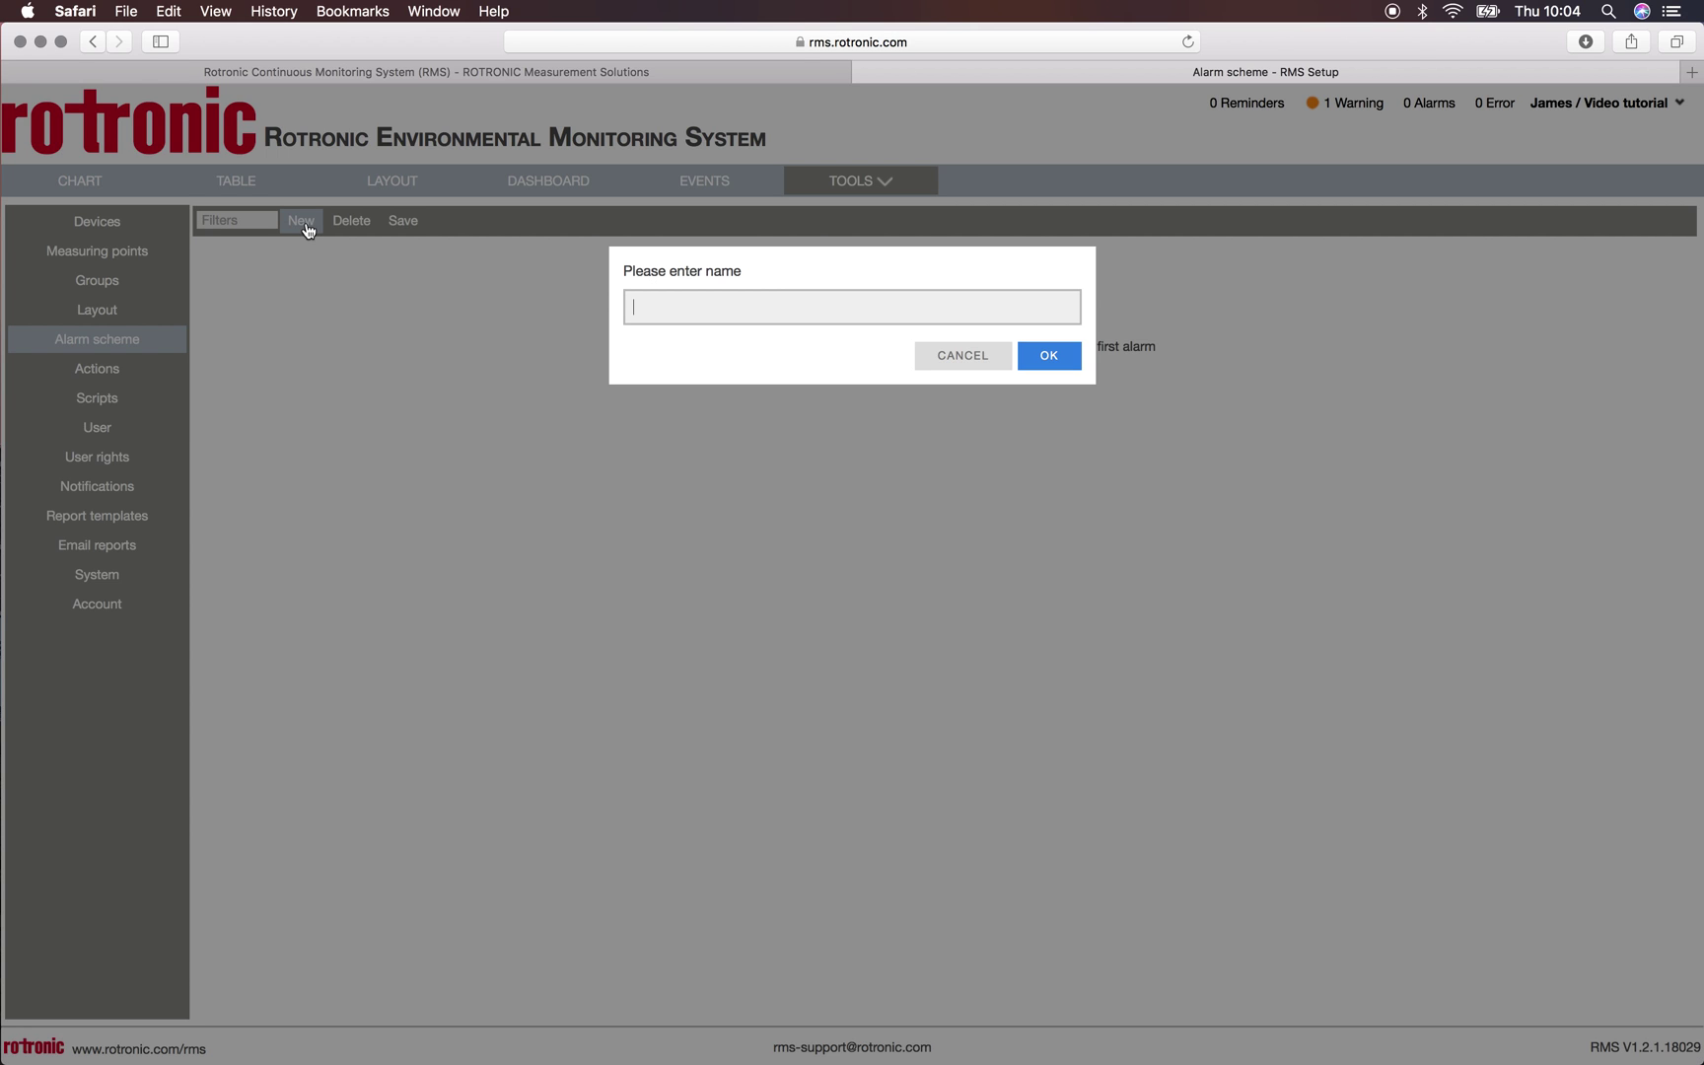
- Name the new alarm scheme 'Fridge monitoring 2...8°C' and confirm
{"action": "type", "text": "Fridge monitoring 2...8°C"}
{"action": "left_click", "coordinate": [1038, 357]}
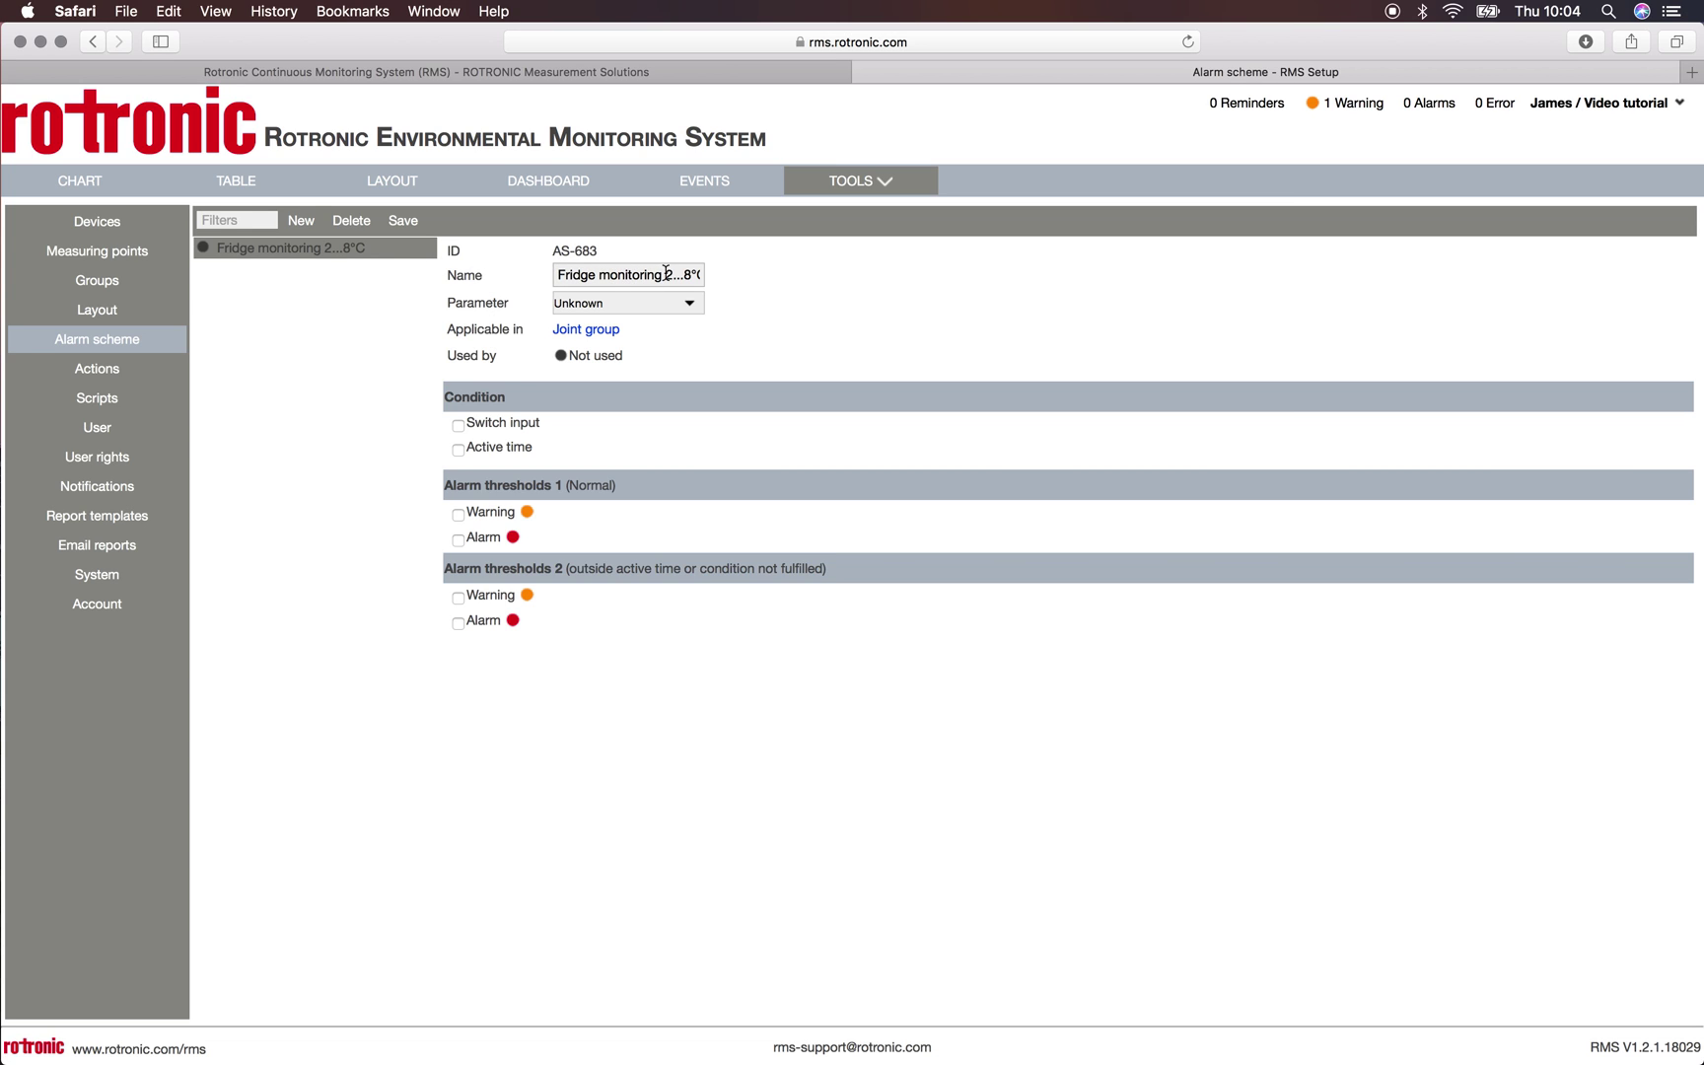
- Set the scheme's parameter to Temperature and its applicable group to Joint group > Europe
{"action": "left_click", "coordinate": [618, 306]}
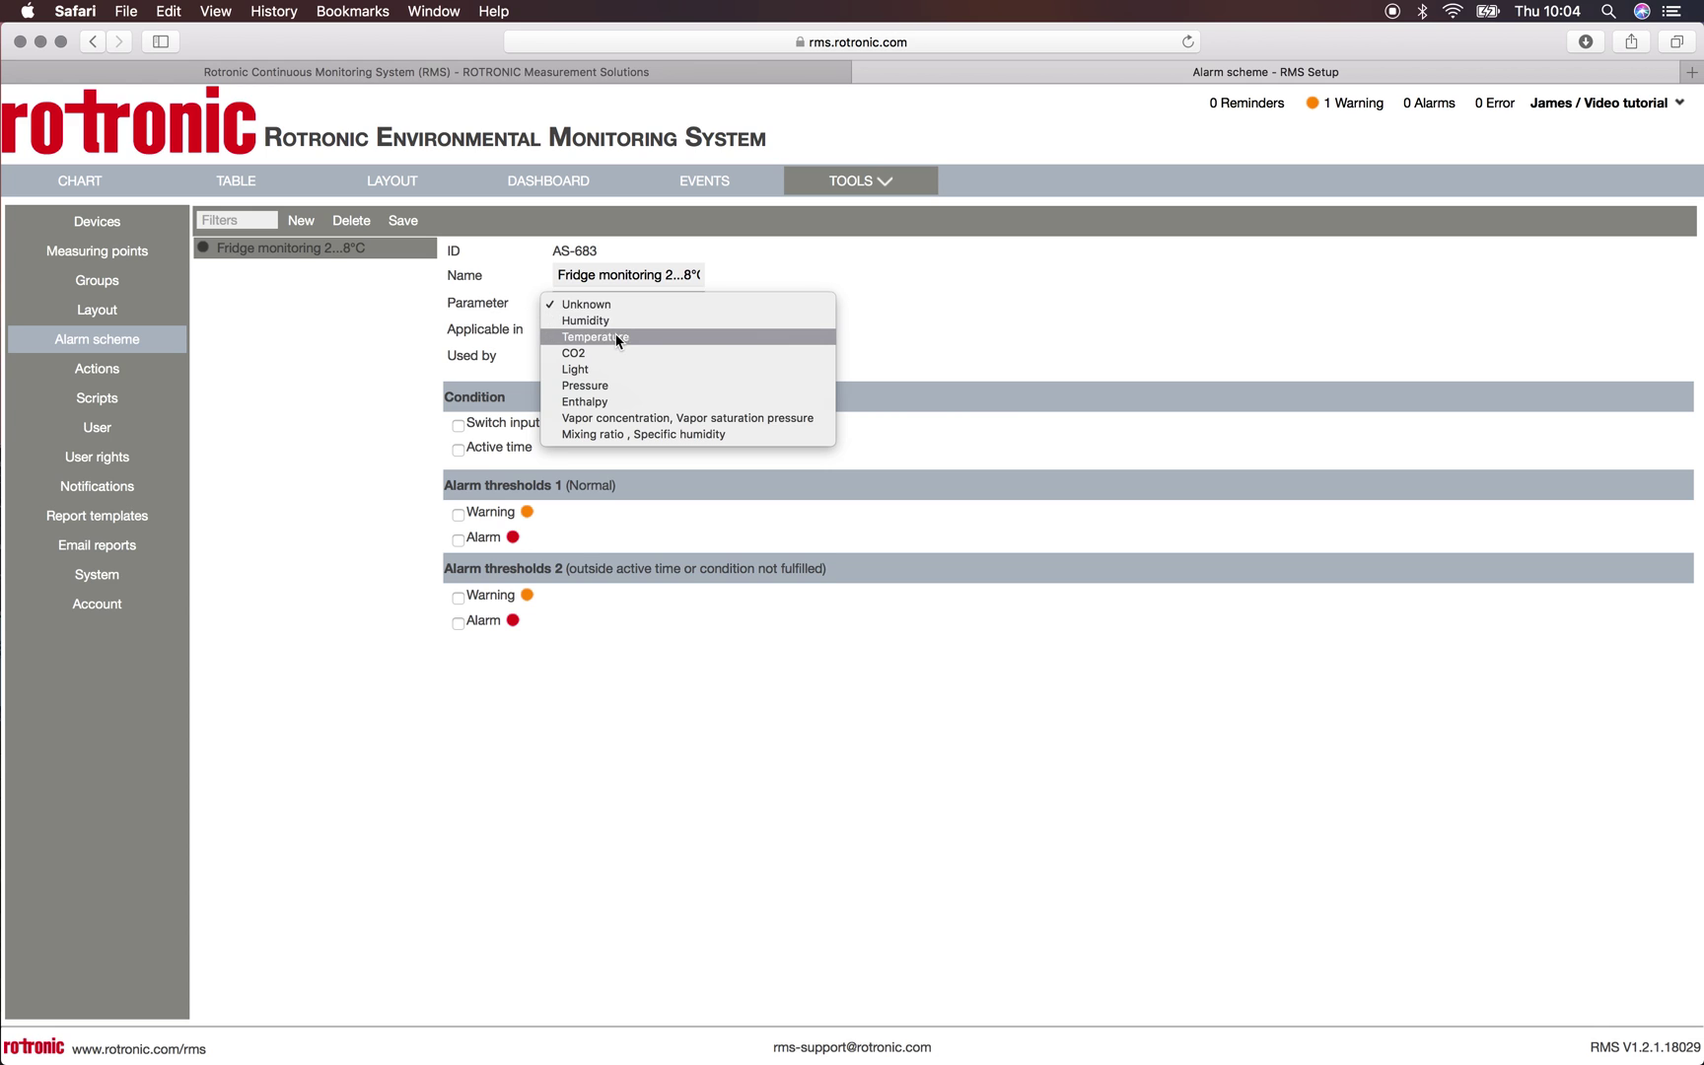
{"action": "left_click", "coordinate": [619, 340]}
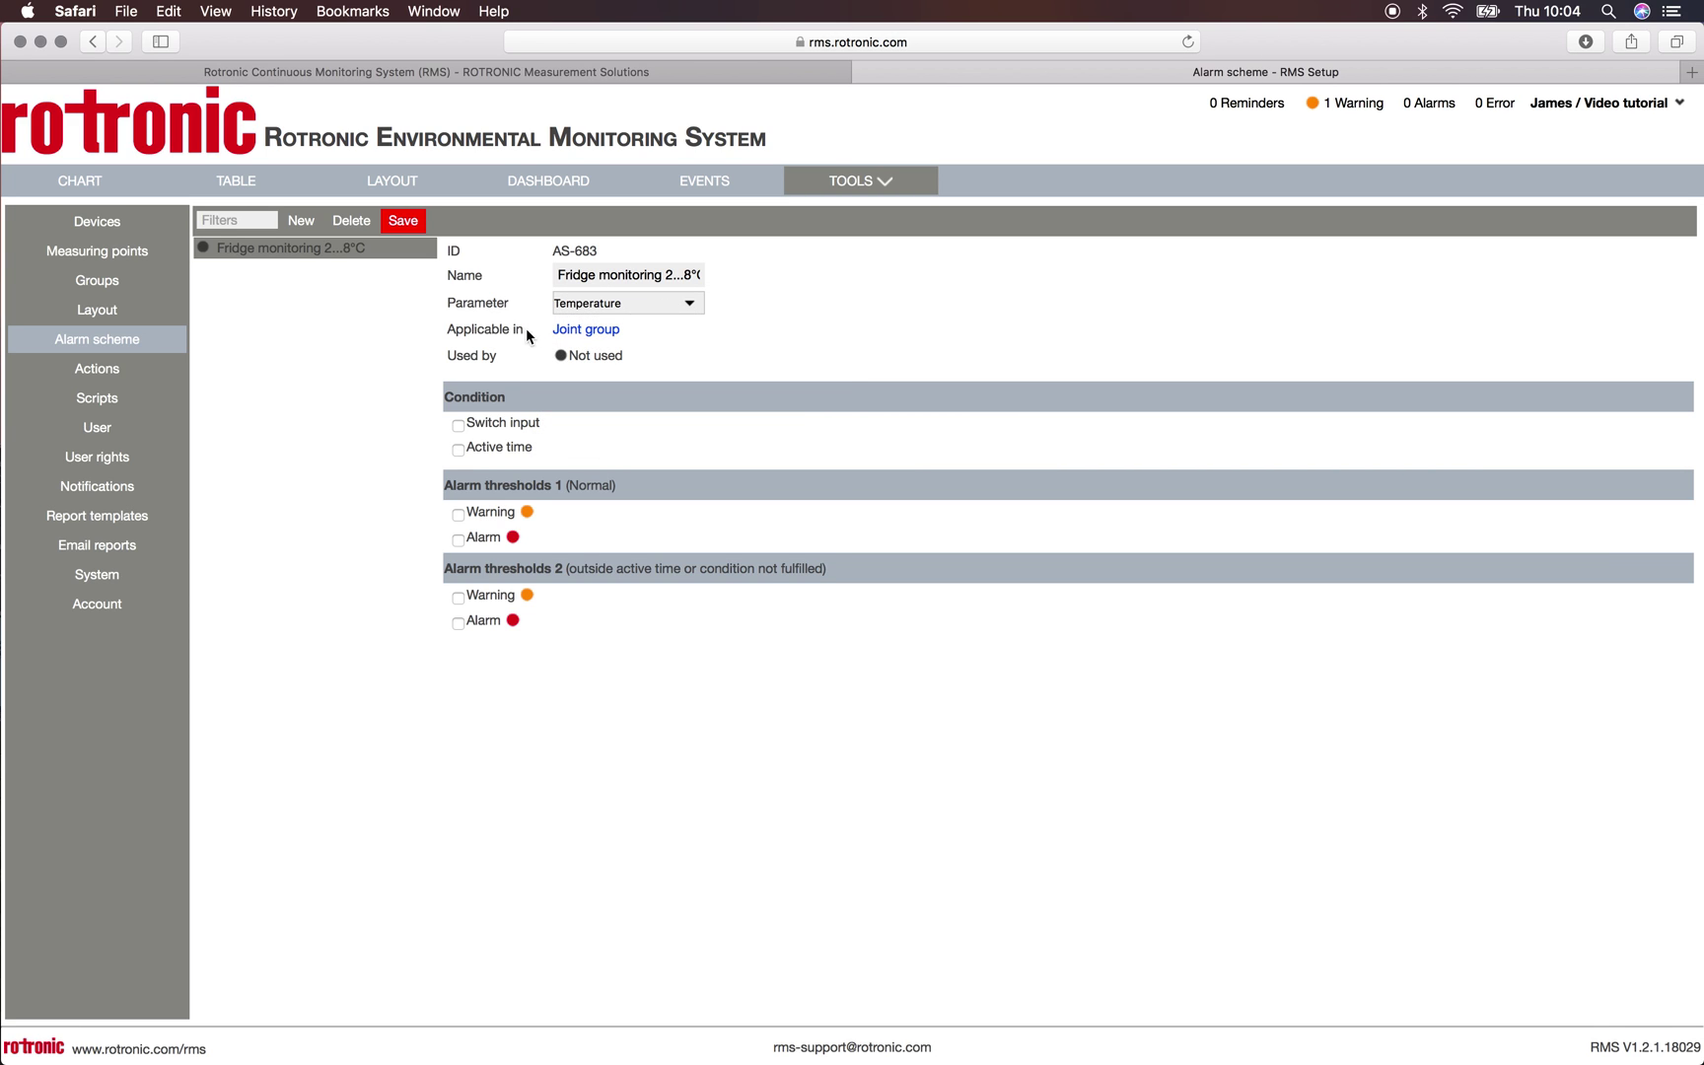
{"action": "left_click", "coordinate": [586, 331]}
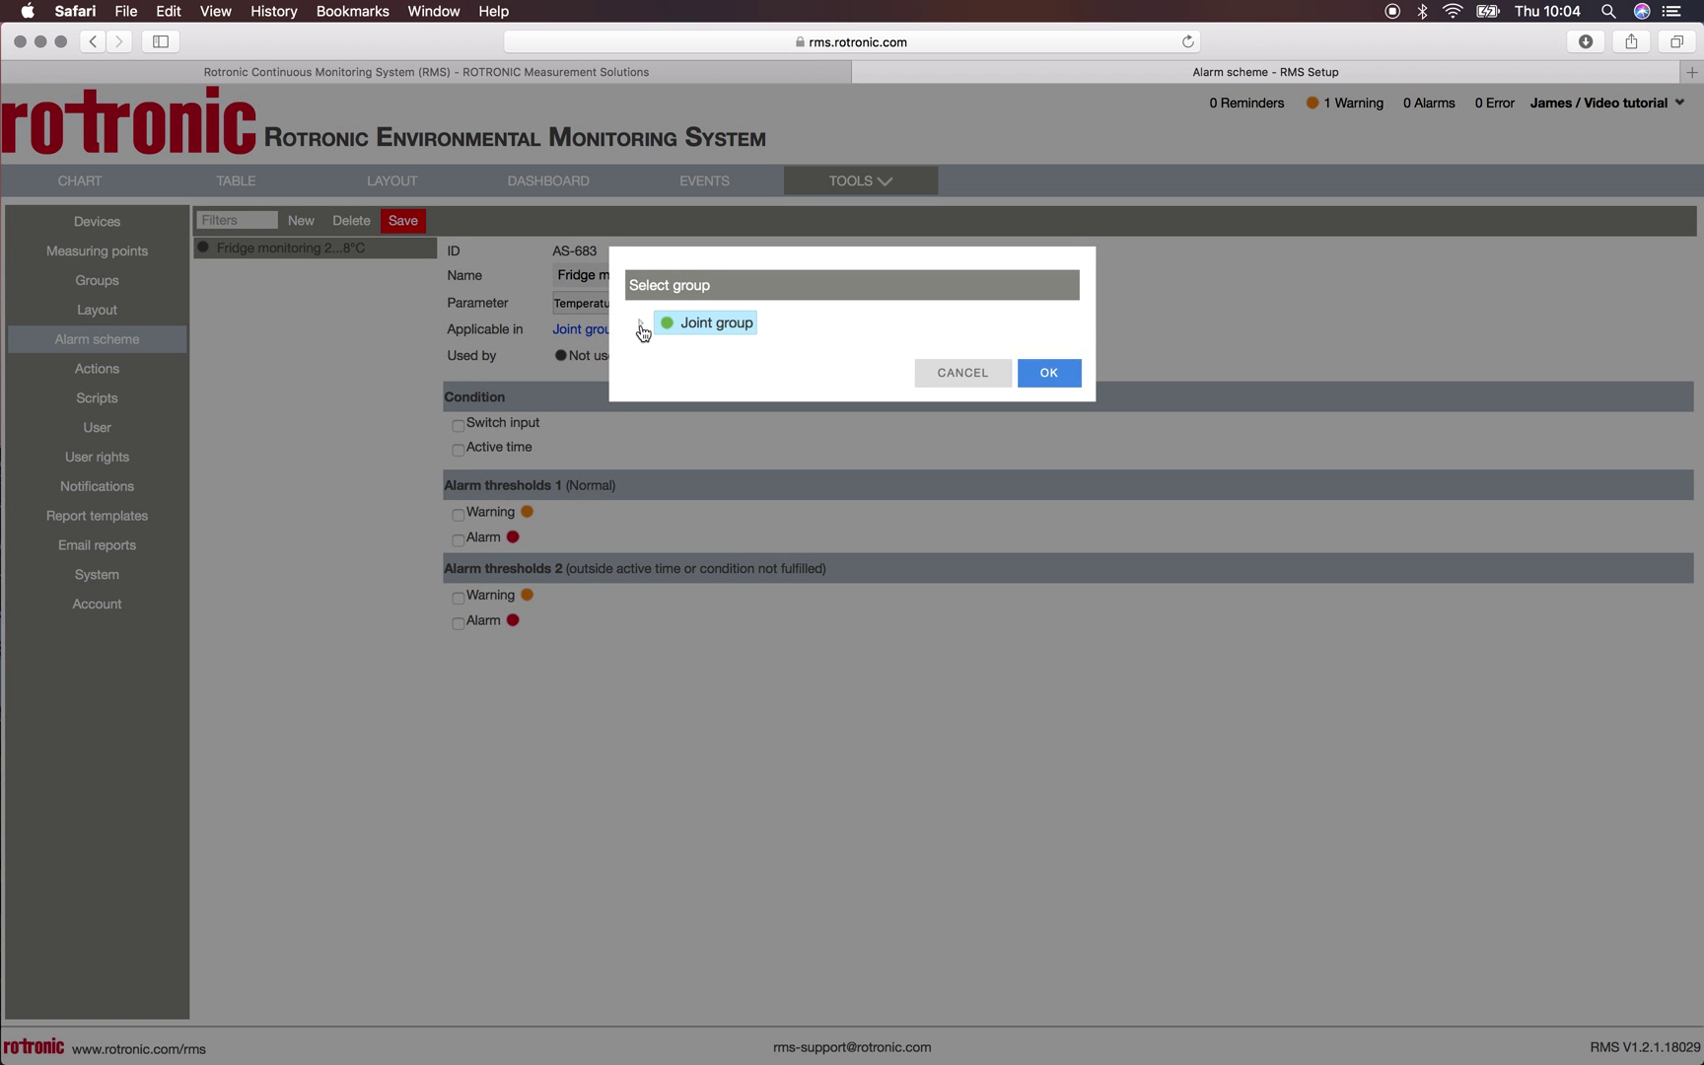
{"action": "left_click", "coordinate": [642, 326]}
{"action": "left_click", "coordinate": [718, 372]}
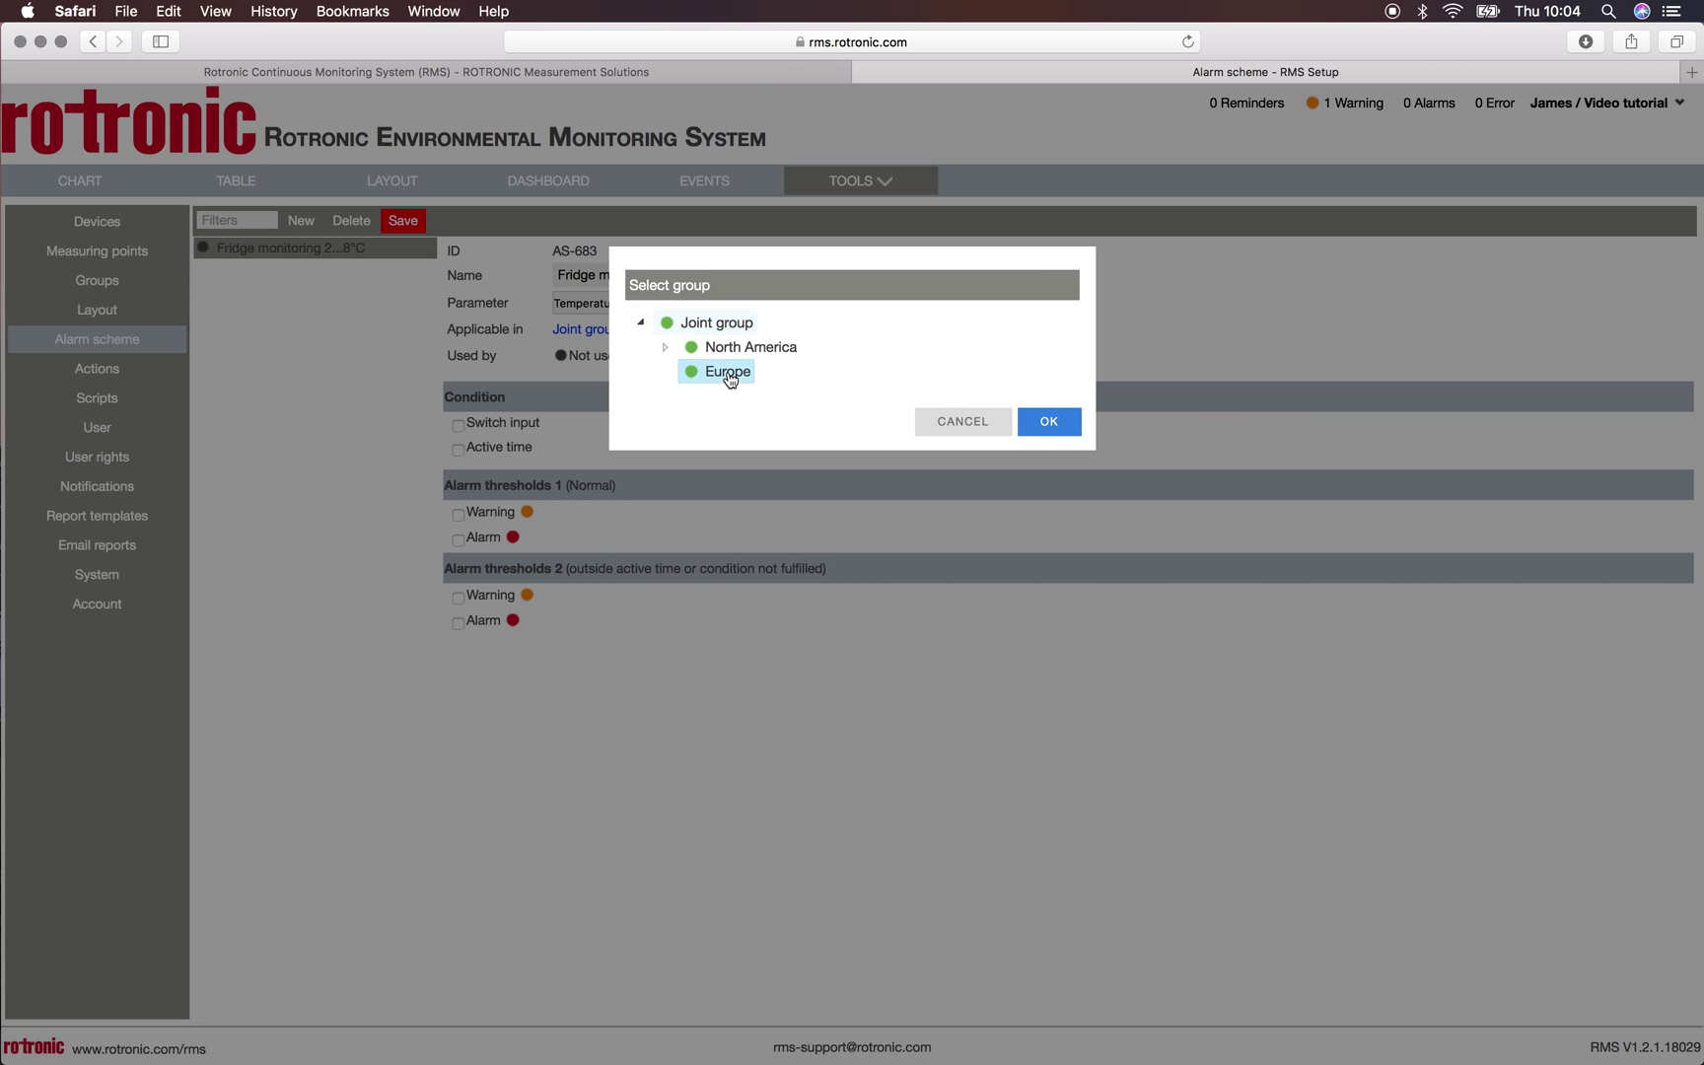
{"action": "left_click", "coordinate": [1051, 424]}
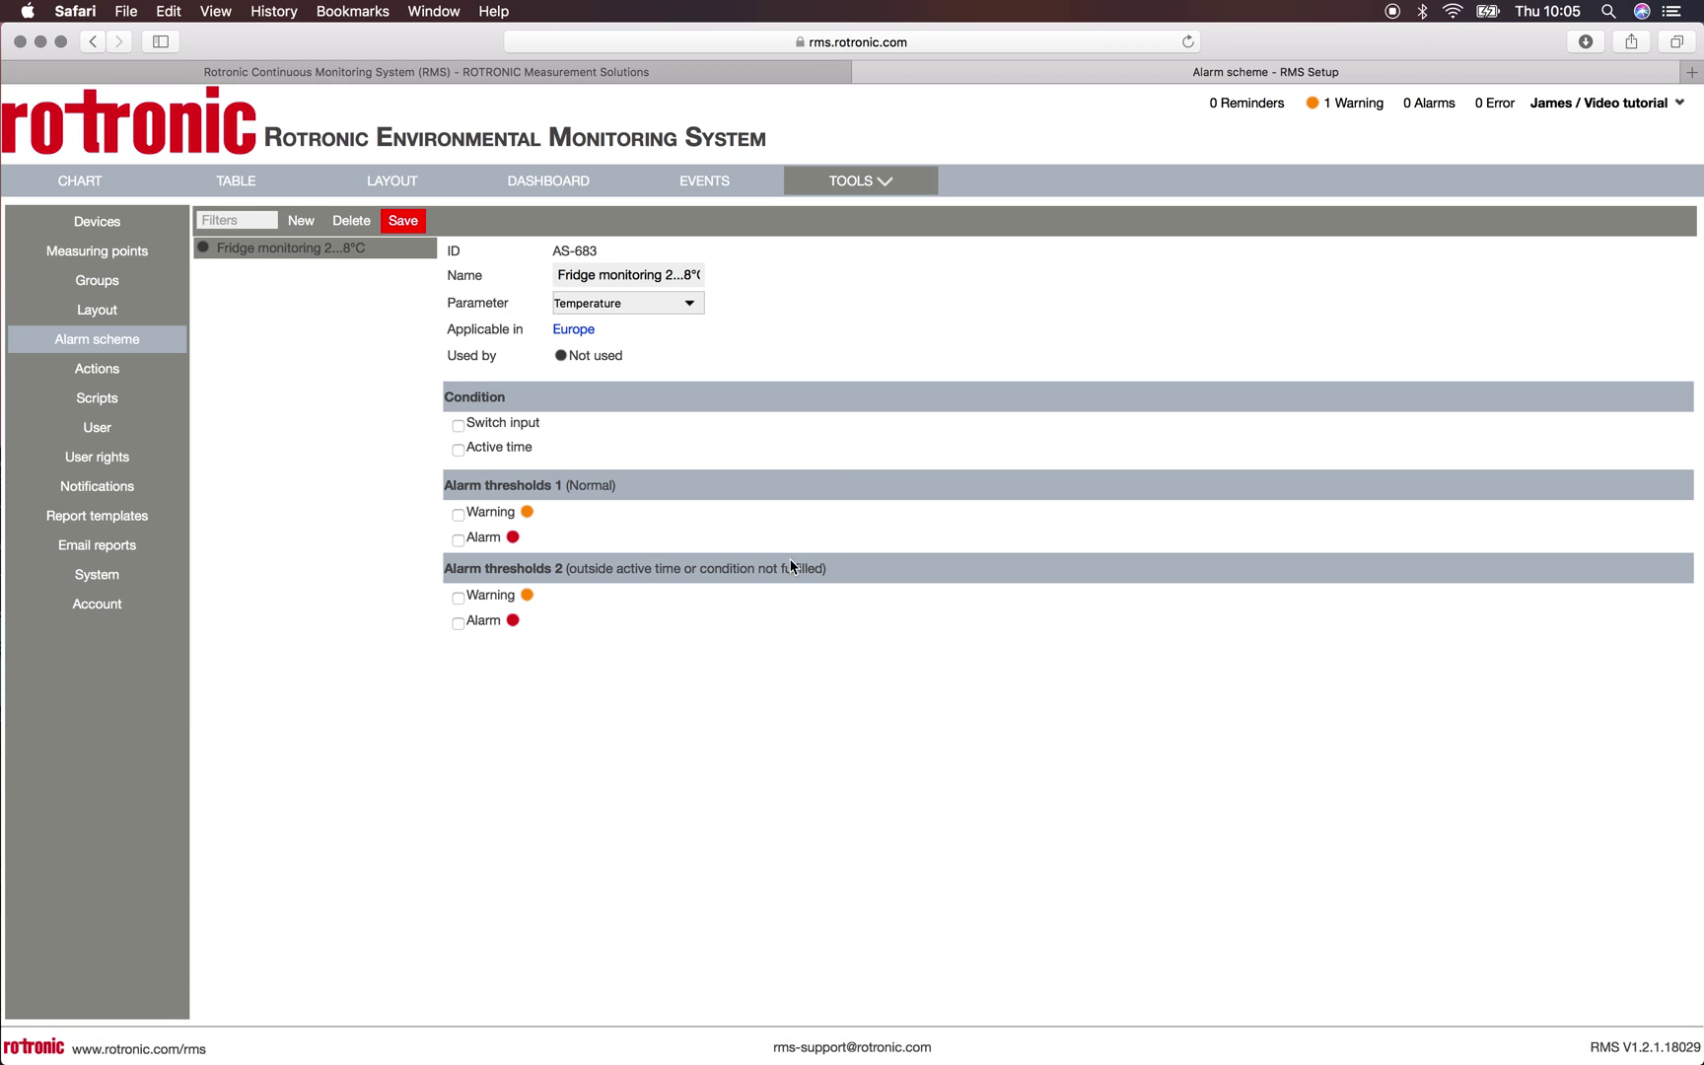
- Enable the warning threshold with lower limit 3, upper limit 7, action Not used
{"action": "left_click", "coordinate": [464, 518]}
{"action": "left_click", "coordinate": [570, 544]}
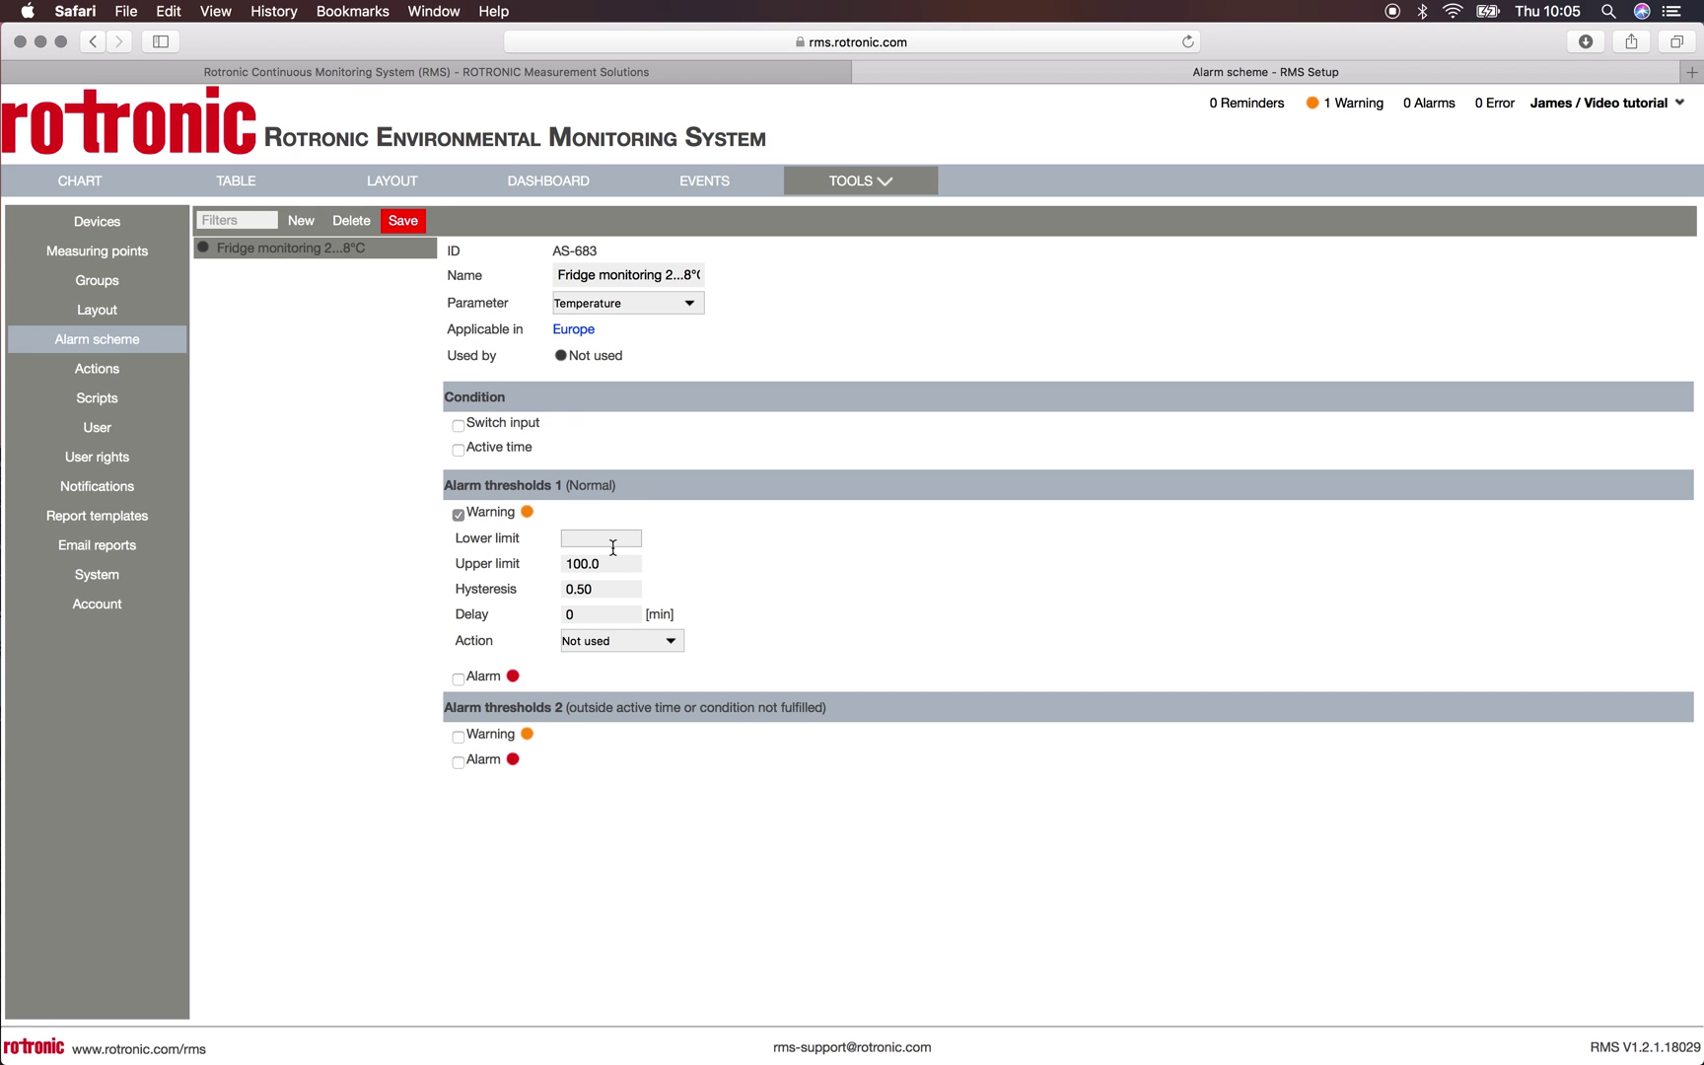
{"action": "left_click", "coordinate": [582, 541]}
{"action": "type", "text": "3"}
{"action": "key", "text": "Tab"}
{"action": "type", "text": "7"}
{"action": "left_click", "coordinate": [622, 641]}
{"action": "left_click", "coordinate": [655, 643]}
- Enable the alarm threshold with lower limit 2, upper 8, save, then go to Measuring points
{"action": "left_click", "coordinate": [457, 677]}
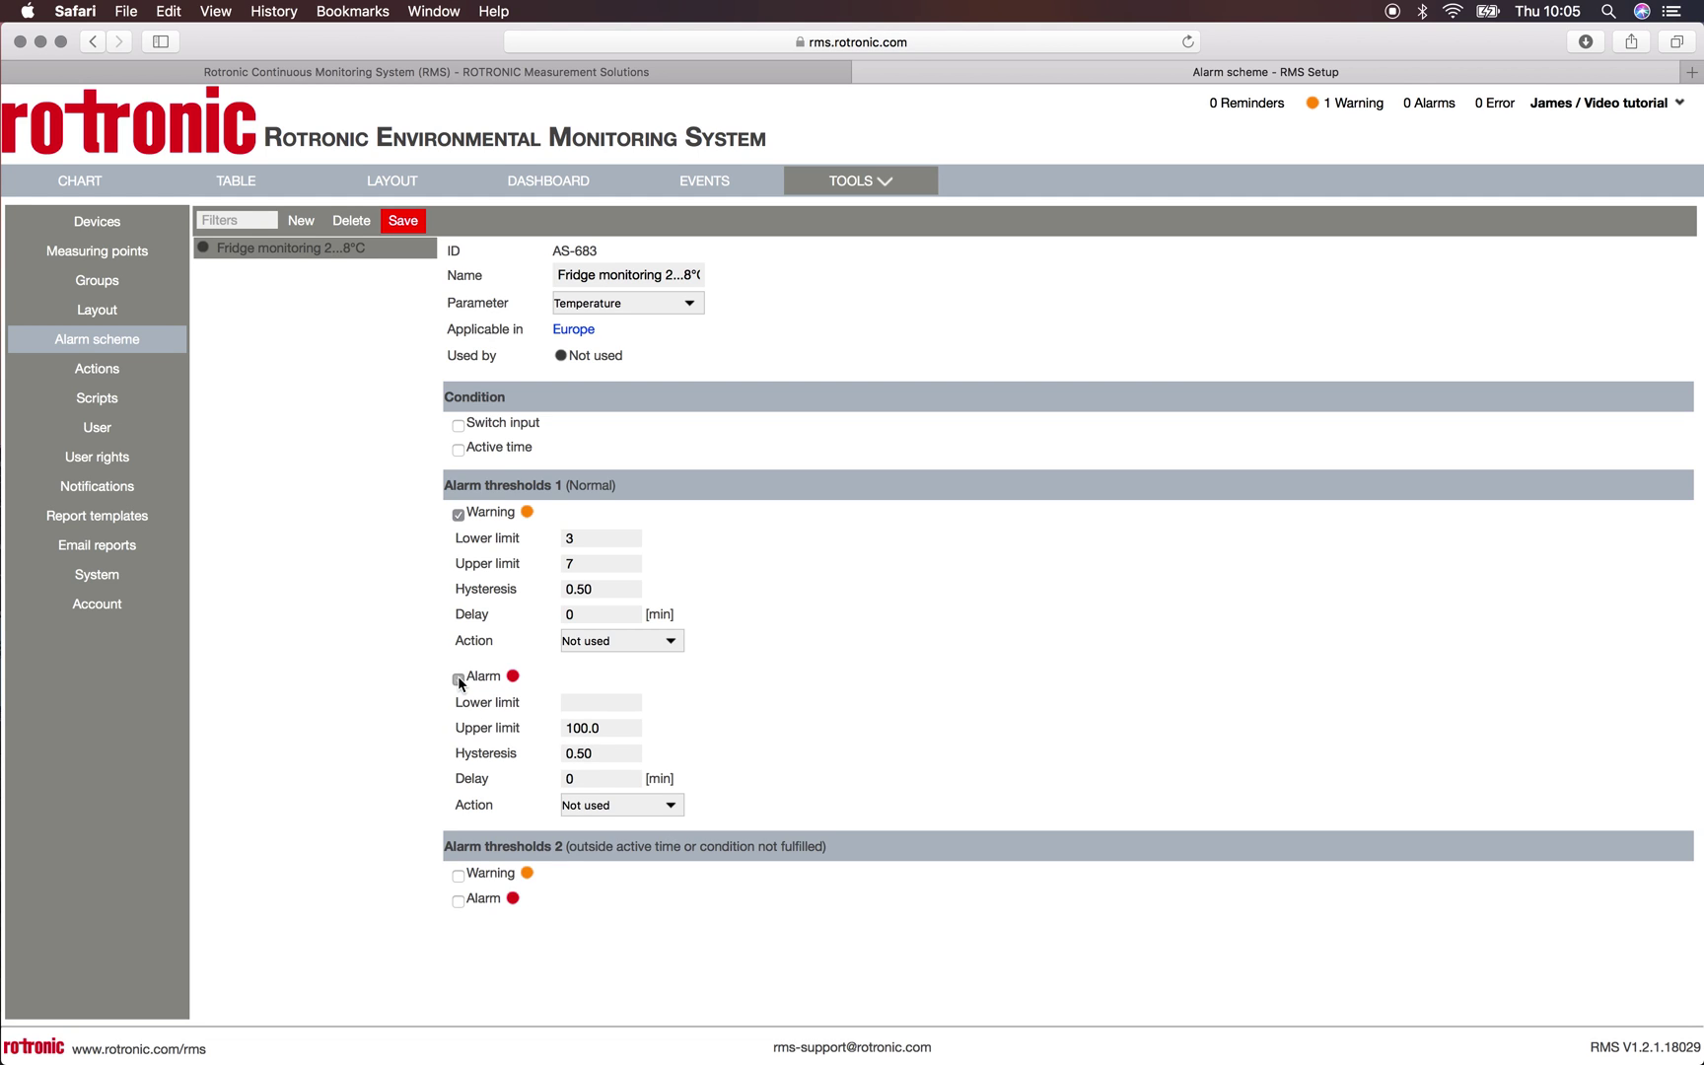
{"action": "left_click", "coordinate": [580, 704]}
{"action": "type", "text": "2"}
{"action": "left_click", "coordinate": [524, 732]}
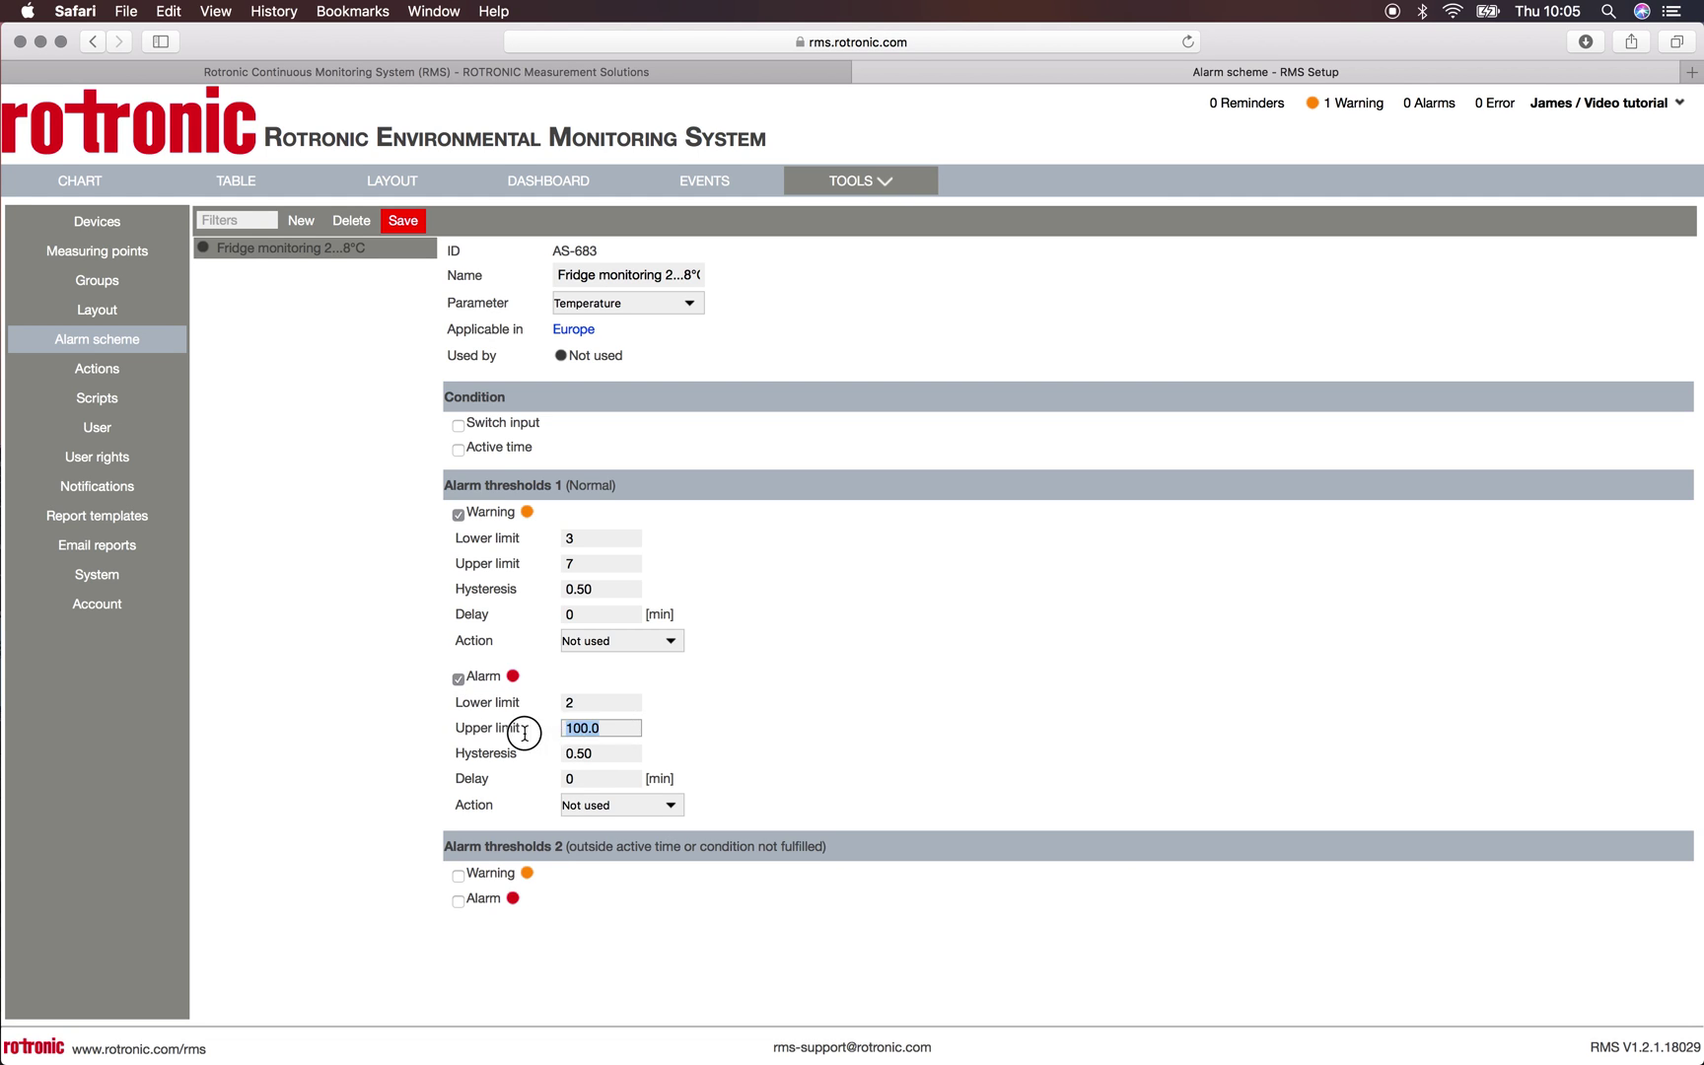
{"action": "type", "text": "8"}
{"action": "left_click", "coordinate": [403, 223]}
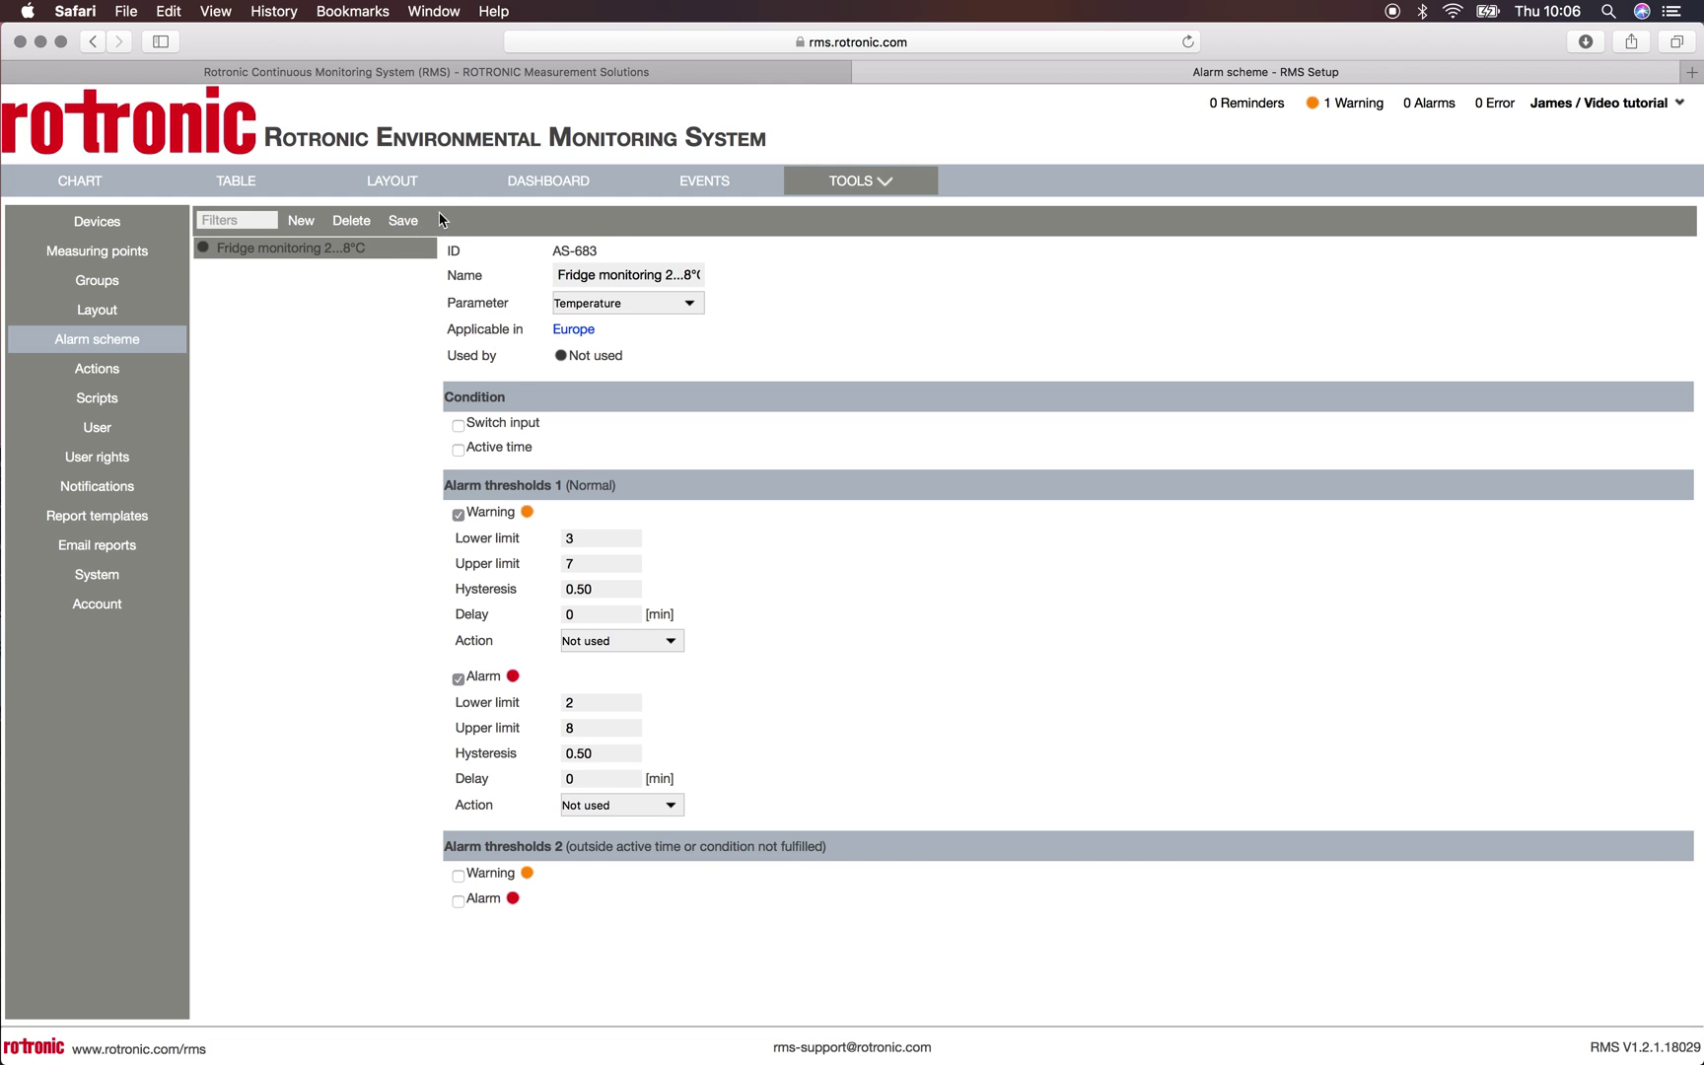
{"action": "left_click", "coordinate": [155, 257]}
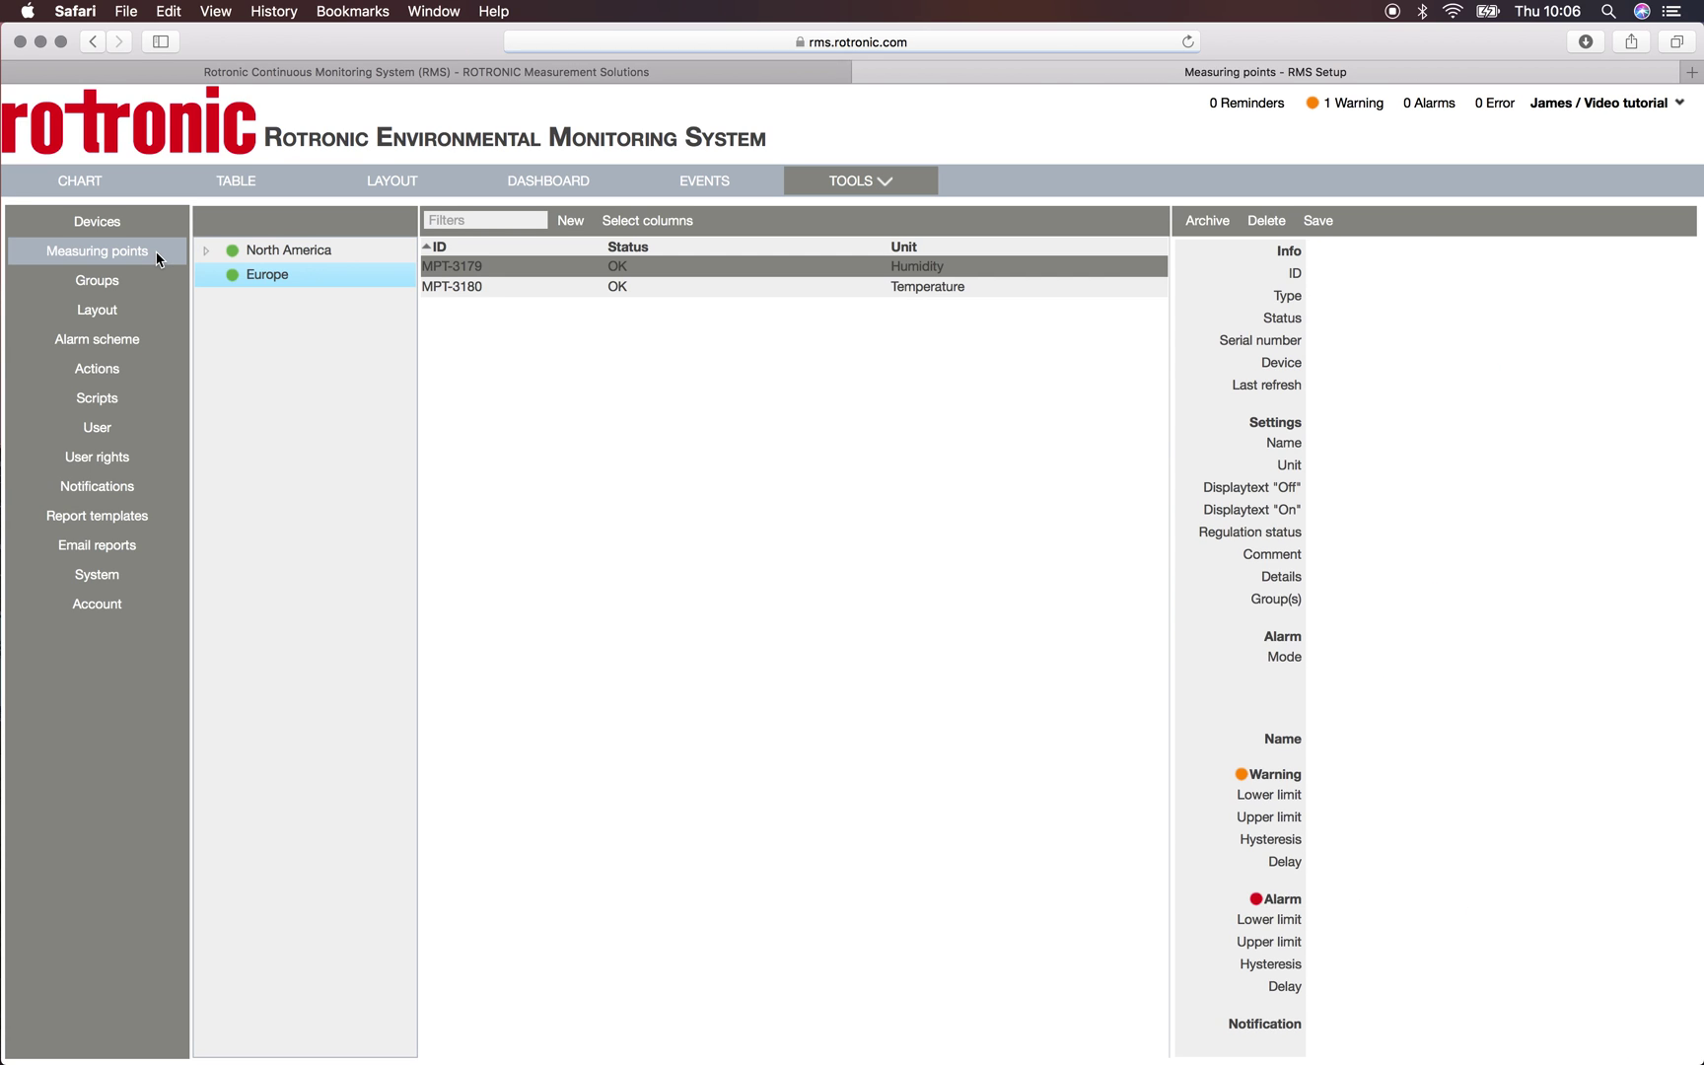
- Set MPT-3180's alarm mode to scheme 'Fridge monitoring 2...8°C' and save it
{"action": "left_click", "coordinate": [922, 288]}
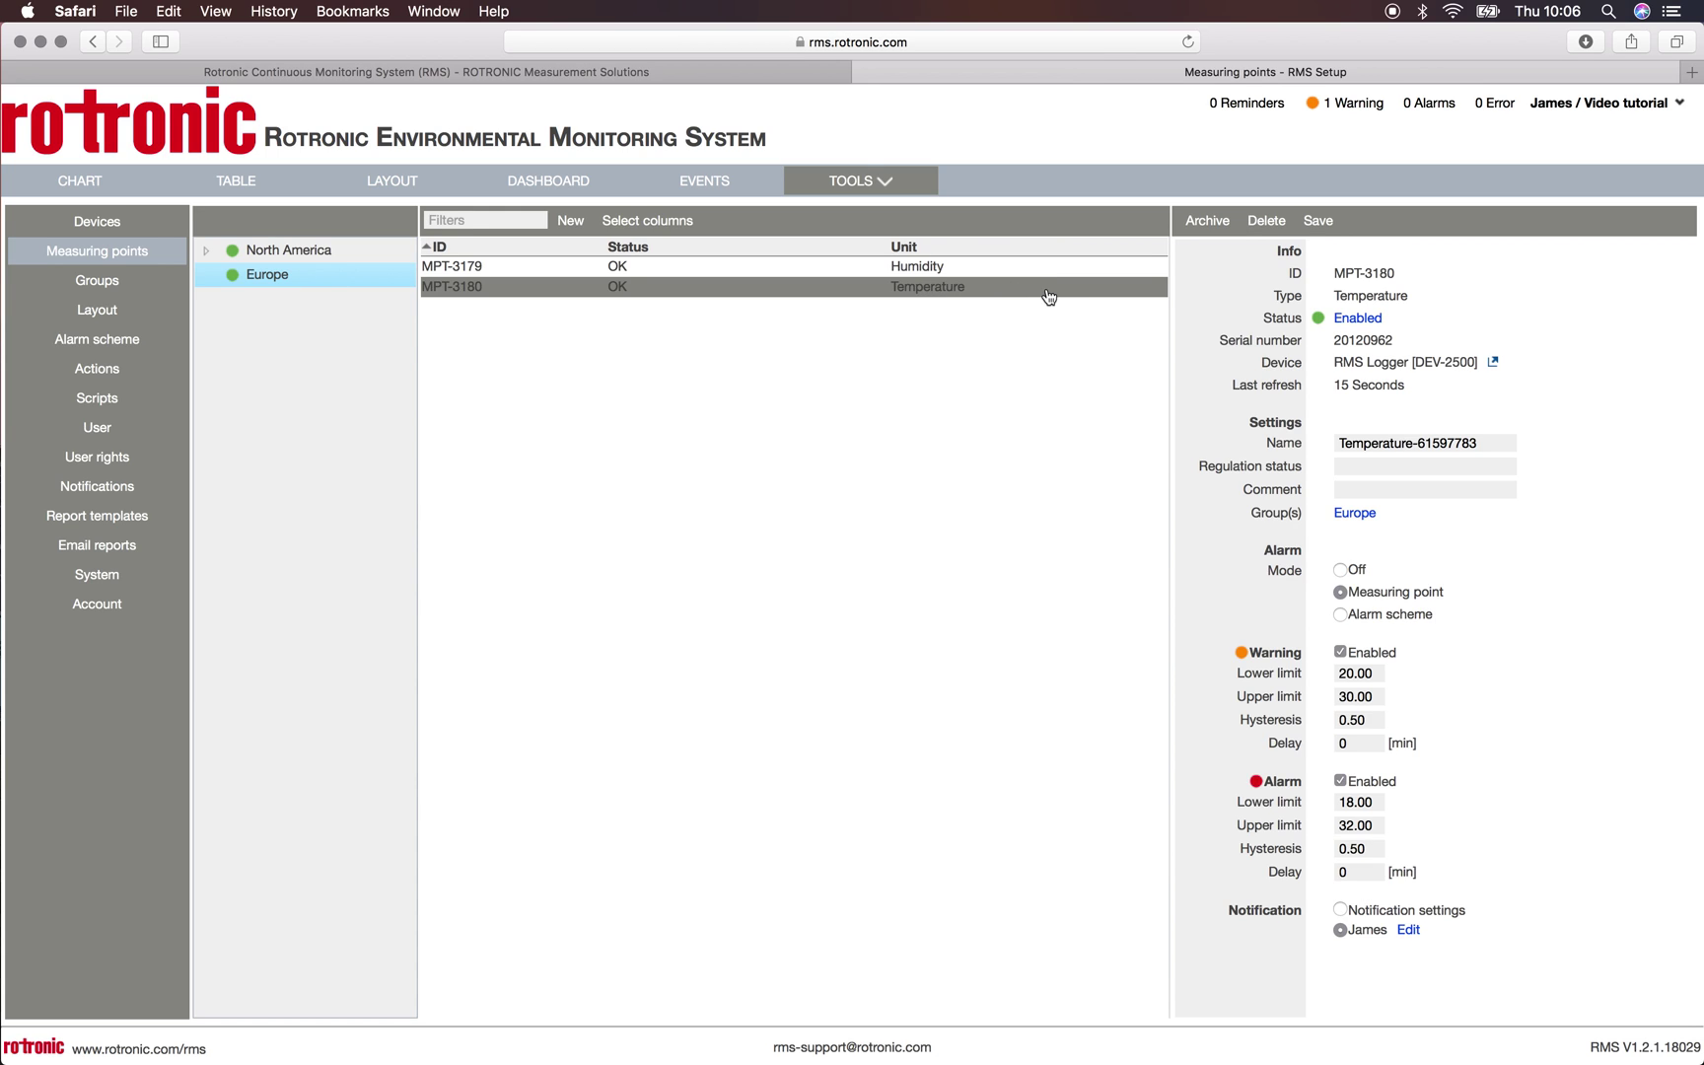
{"action": "left_click", "coordinate": [1339, 615]}
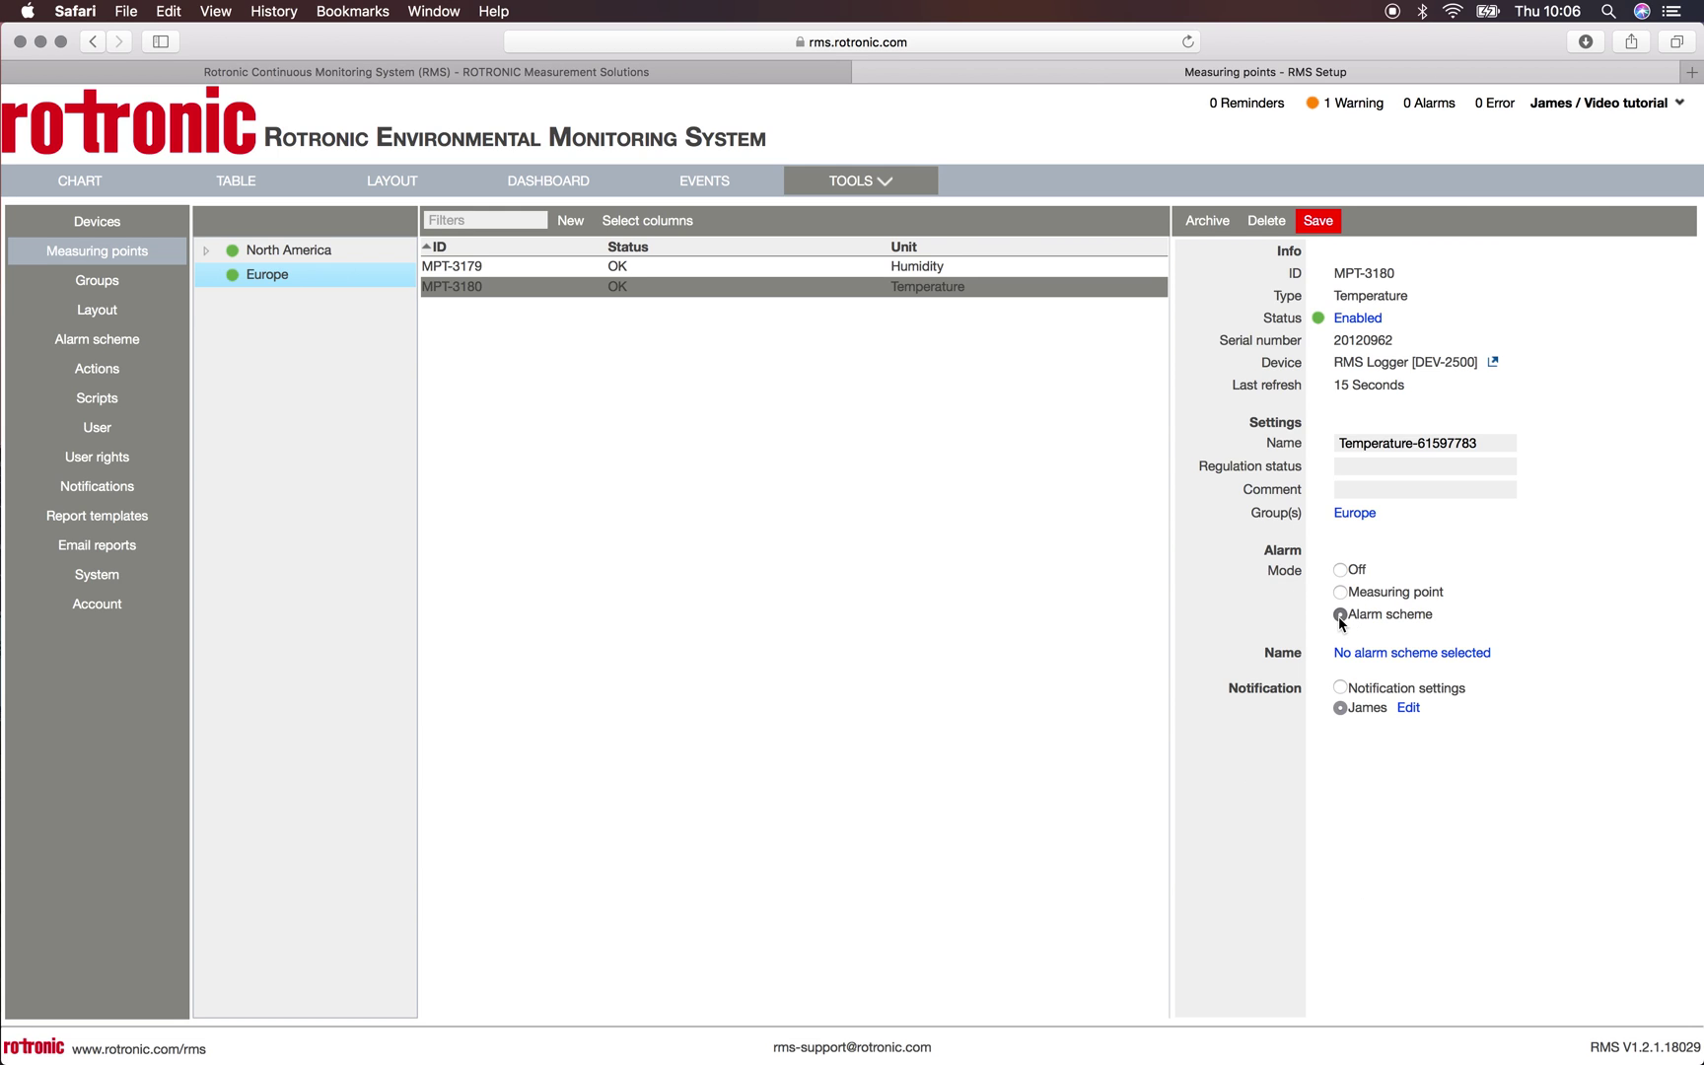
{"action": "left_click", "coordinate": [1375, 654]}
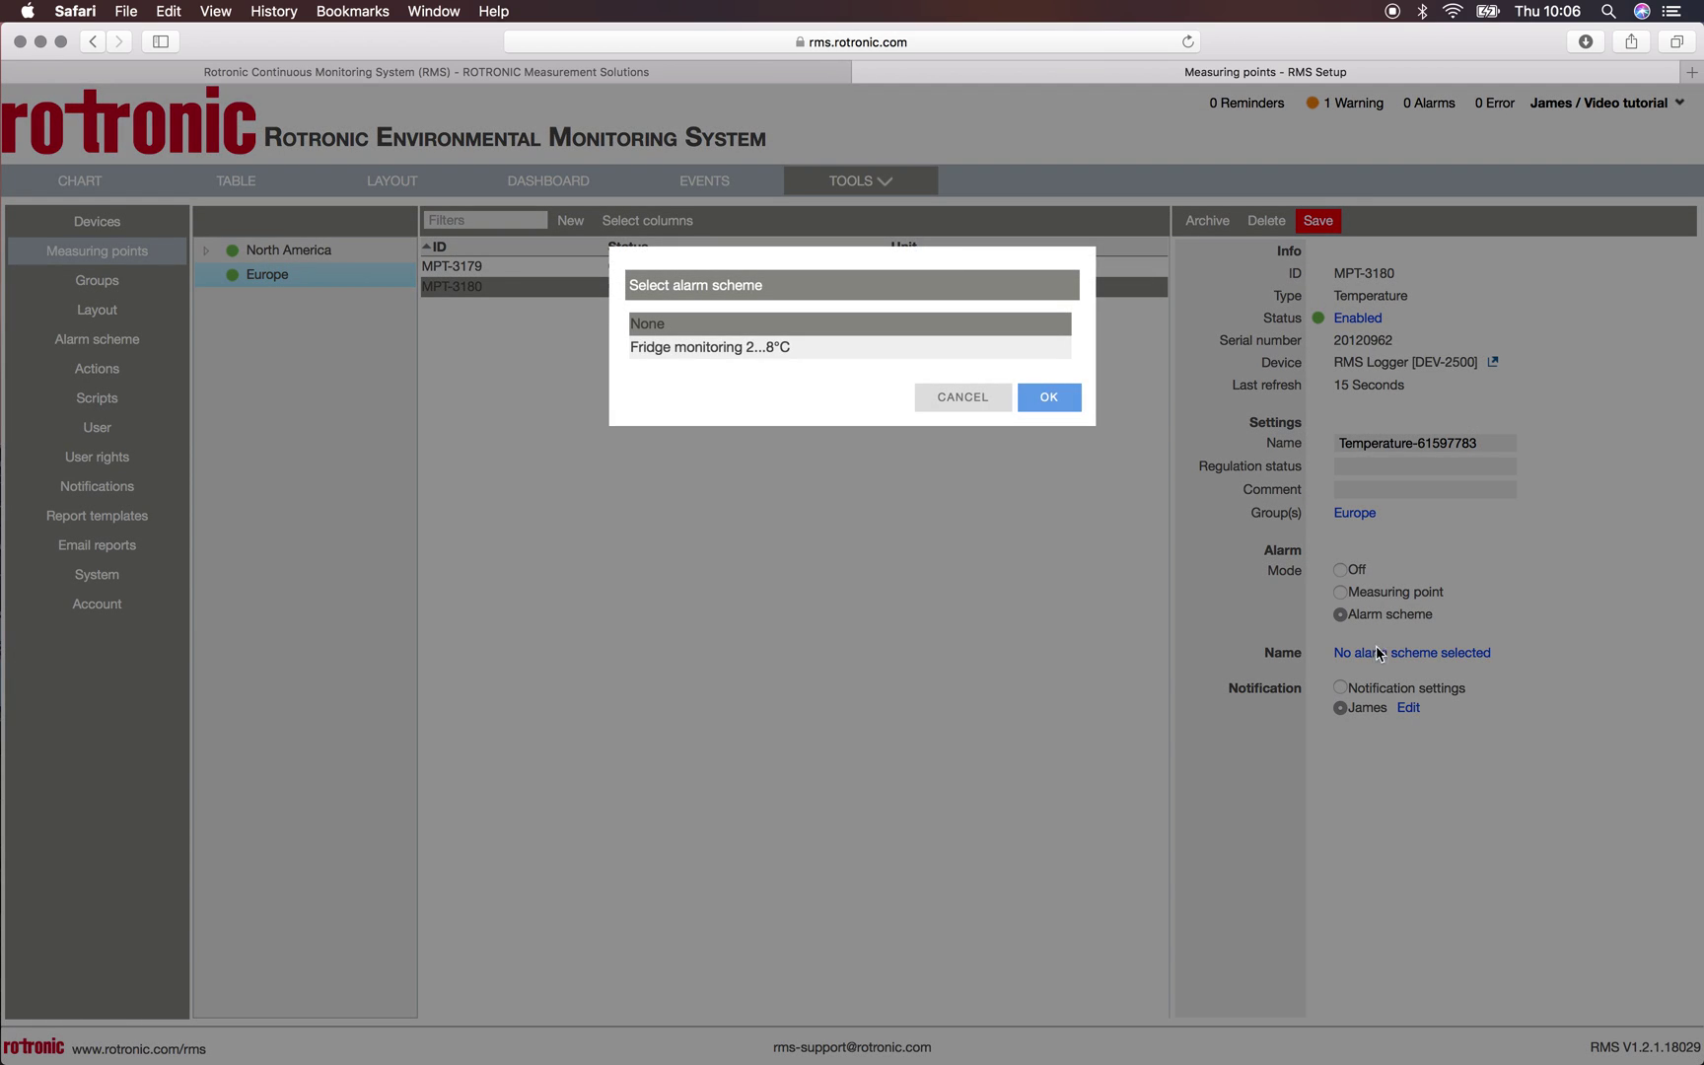
{"action": "left_click", "coordinate": [752, 351]}
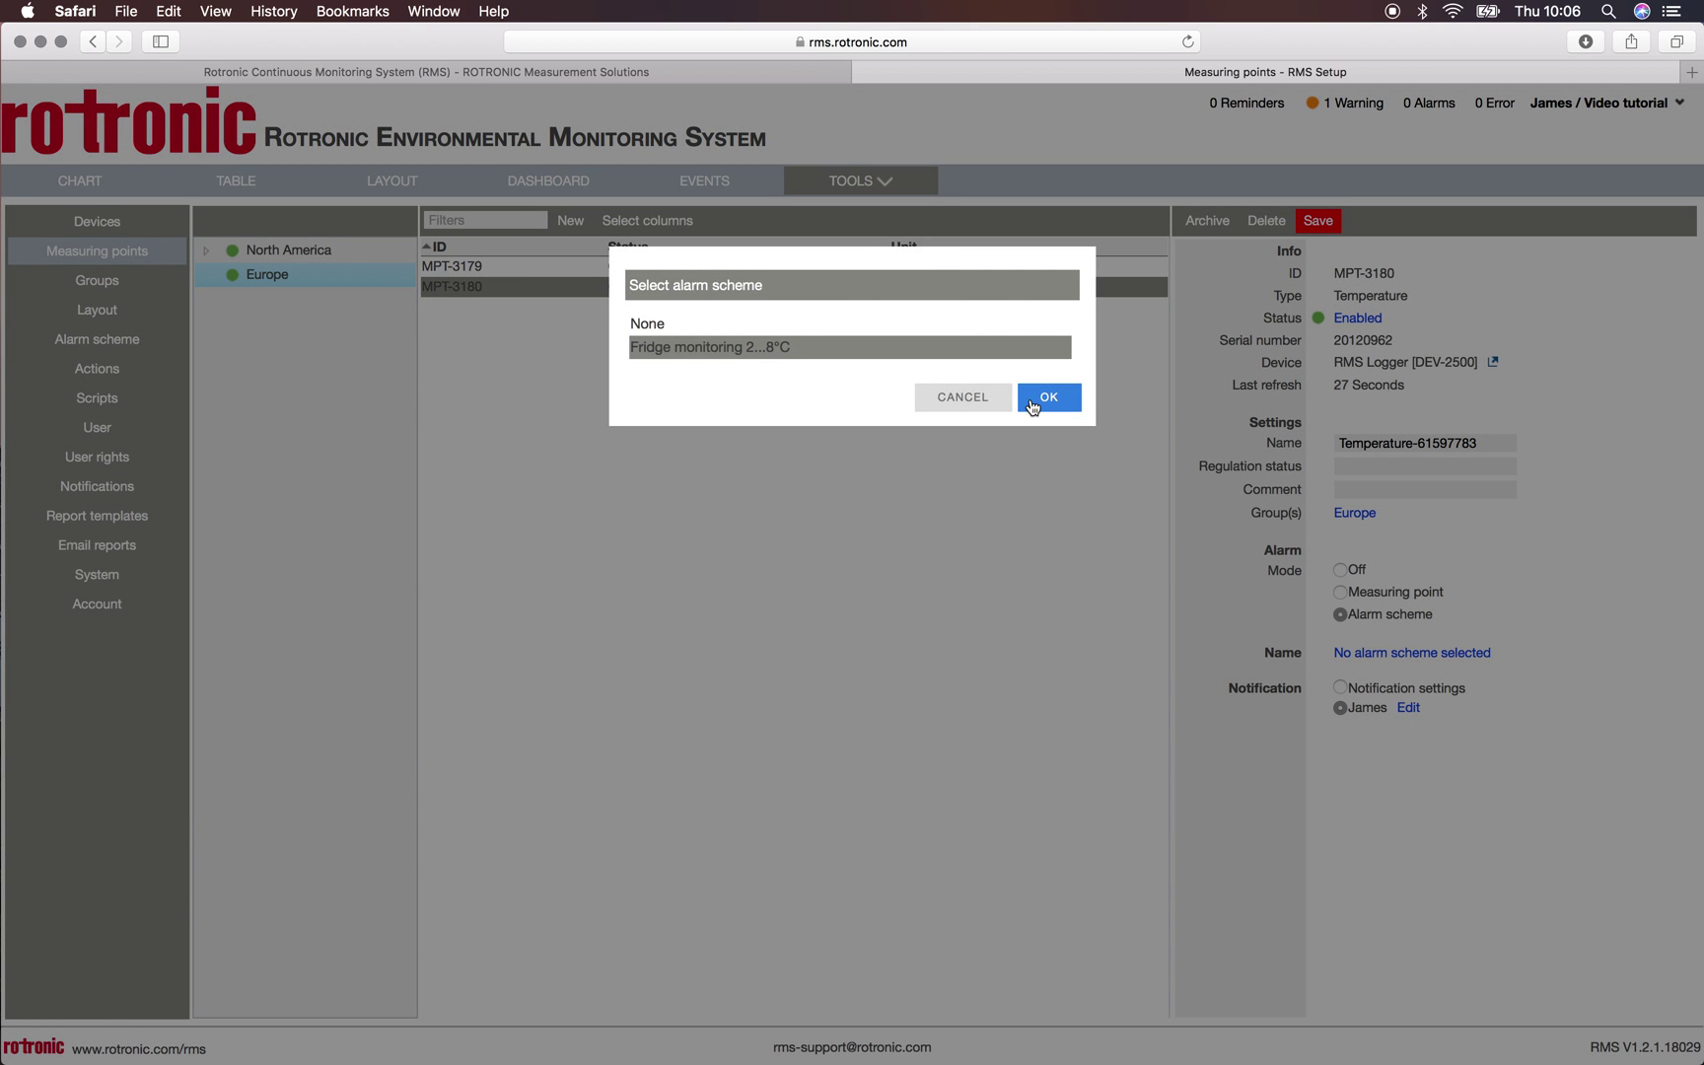
{"action": "left_click", "coordinate": [1048, 401]}
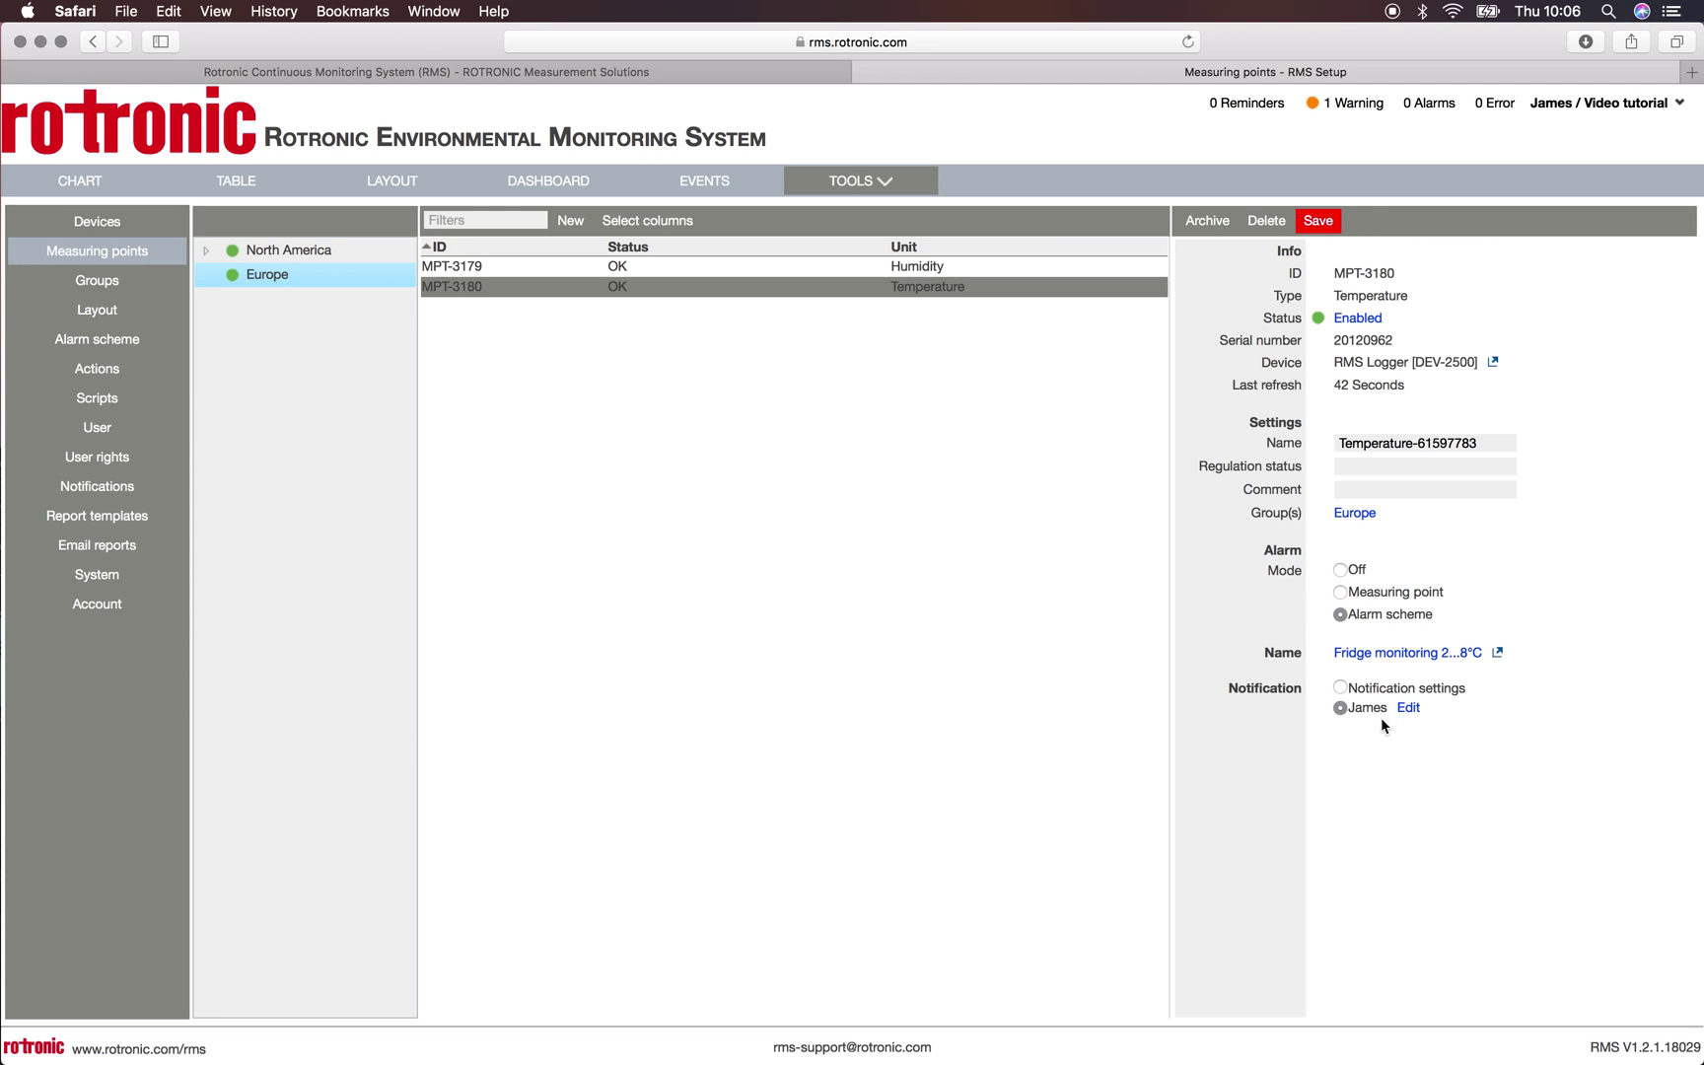
{"action": "left_click", "coordinate": [1327, 226]}
{"action": "left_click", "coordinate": [1340, 615]}
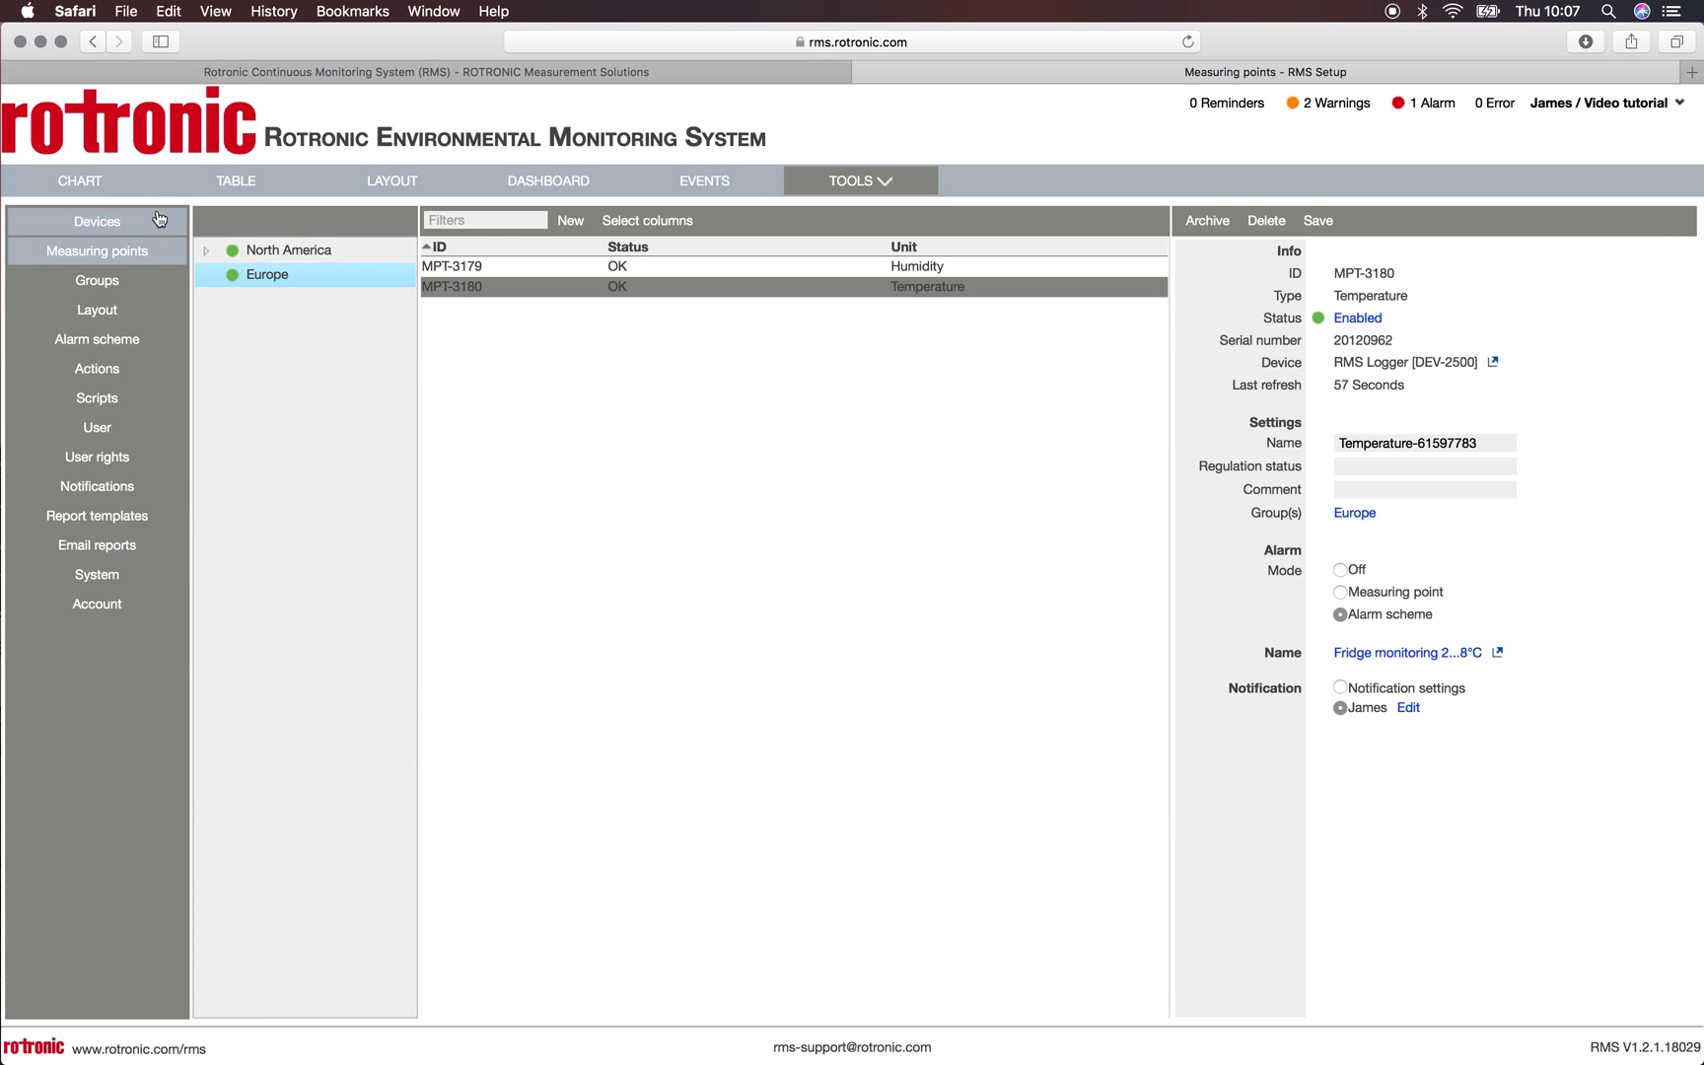
{"action": "left_click", "coordinate": [81, 180]}
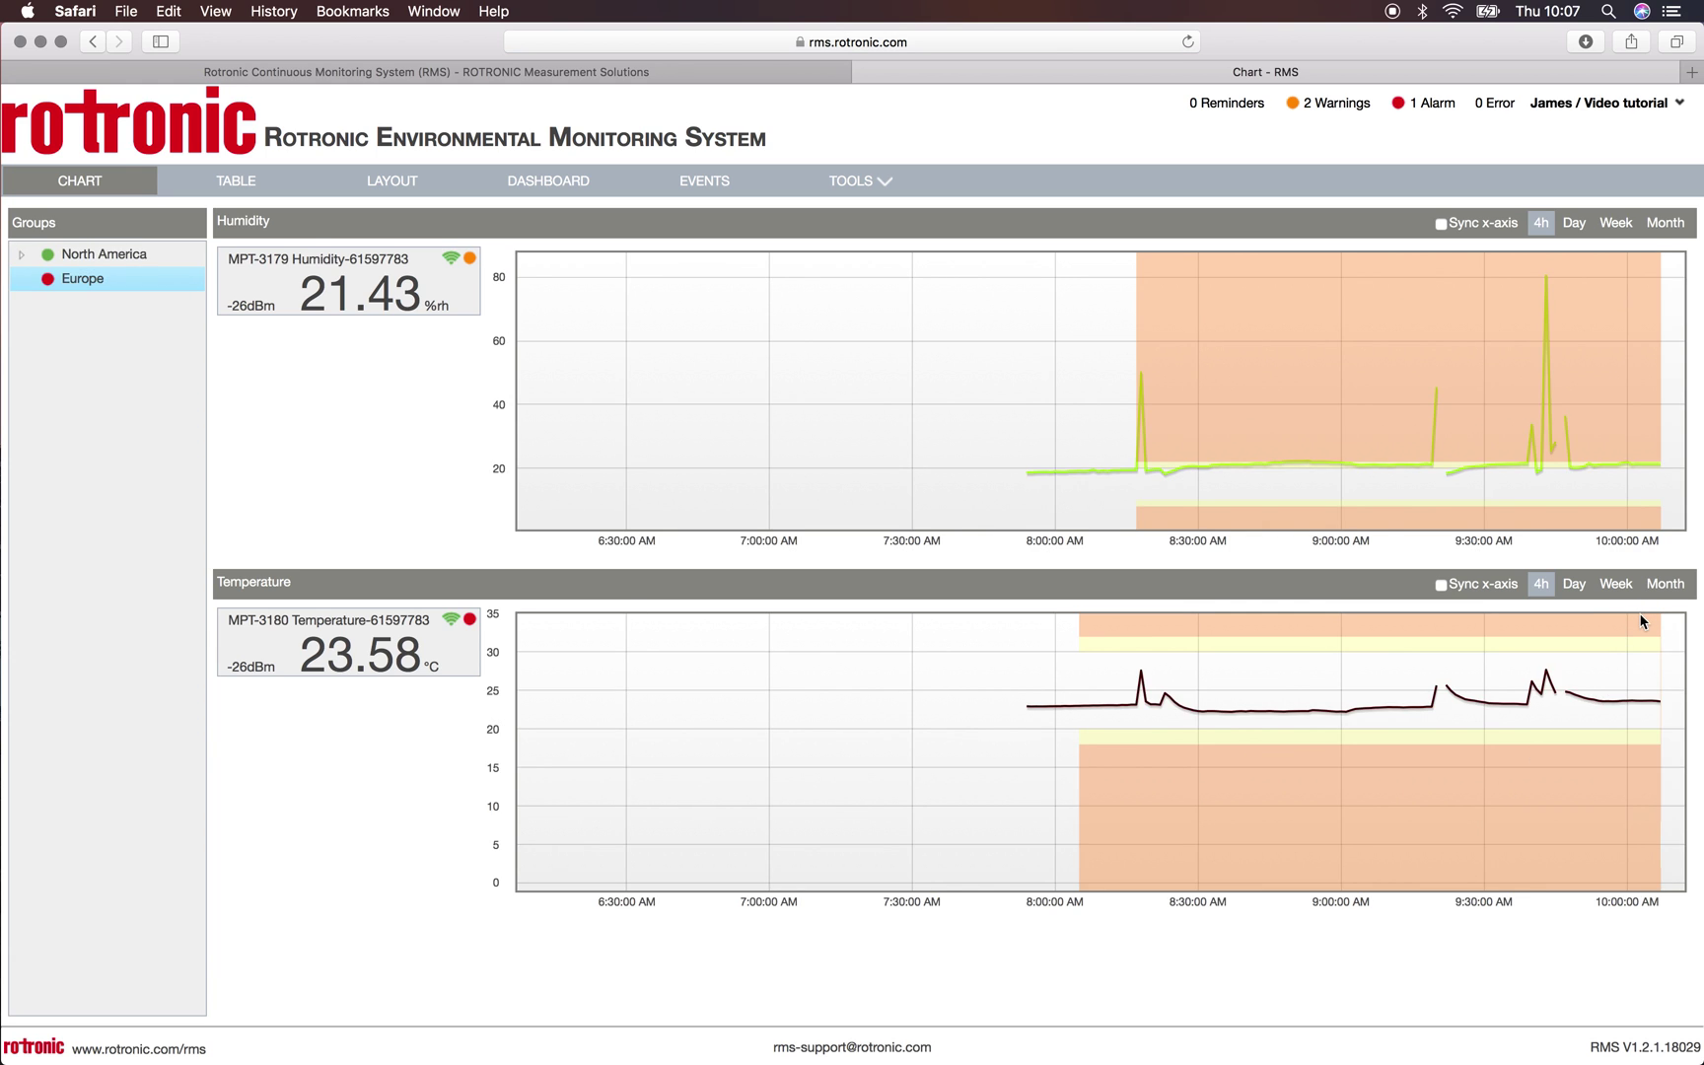
- Zoom the Temperature chart into the latest minutes where the 2–8 °C bands begin
{"action": "left_click_drag", "start_coordinate": [1642, 617], "coordinate": [1678, 909]}
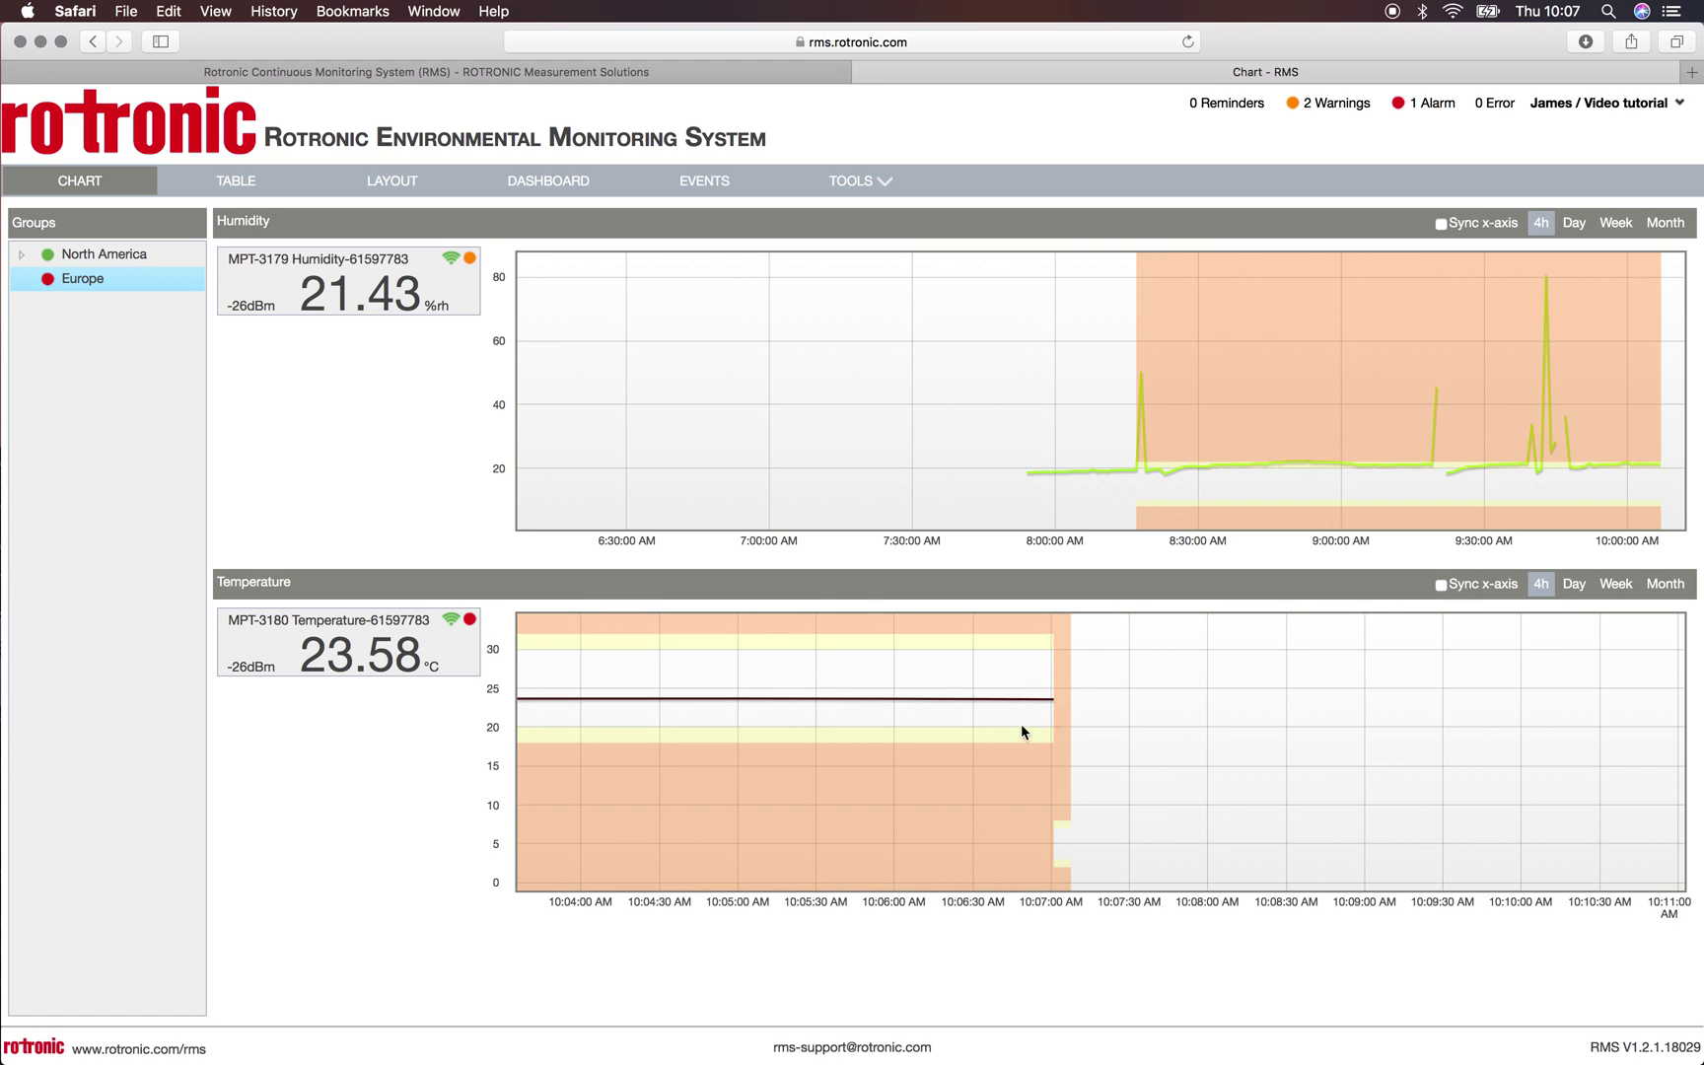